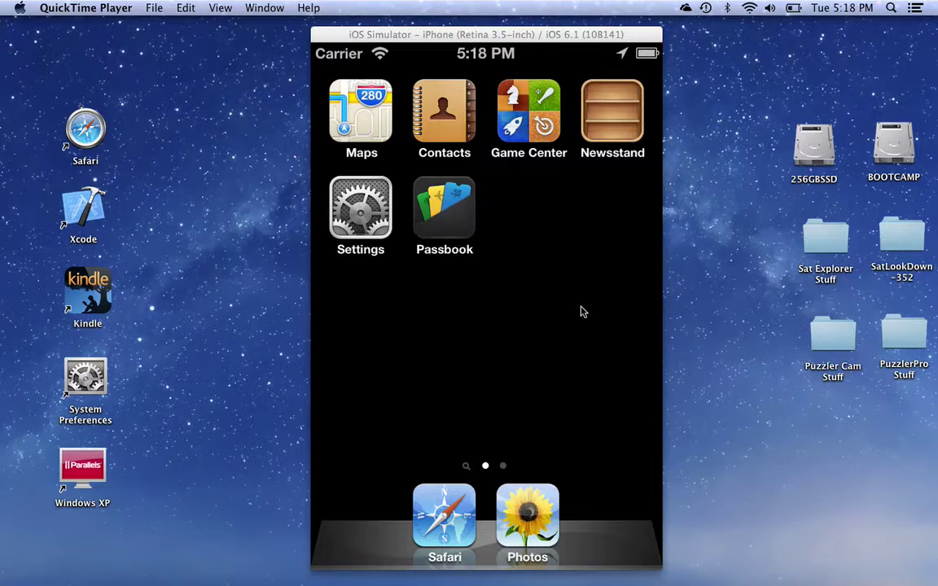
Bring the Simulator forward and swipe to the home page with SatExplorer and SatExpPro.
{"action": "left_click", "coordinate": [577, 324]}
{"action": "left_click_drag", "start_coordinate": [576, 324], "coordinate": [421, 312]}
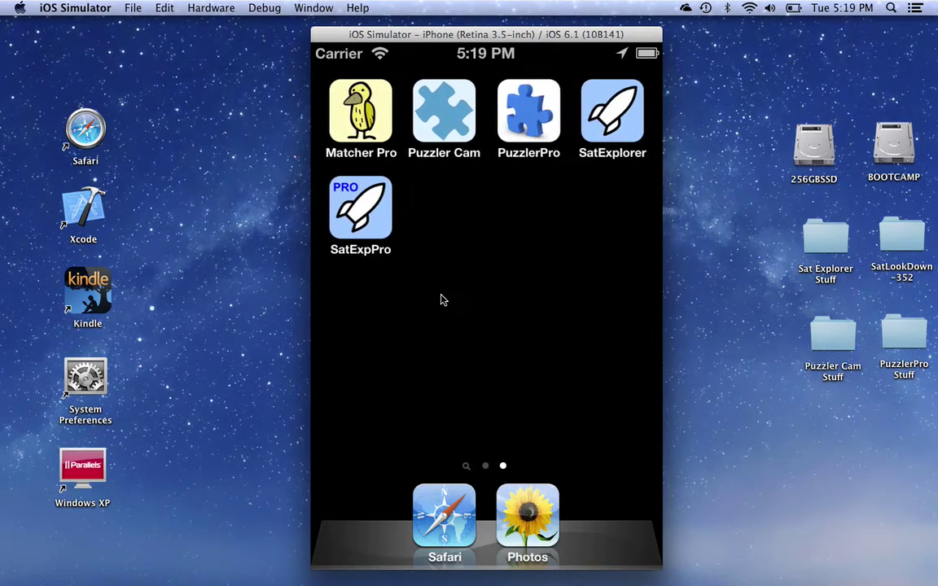
Launch SatExpPro so it tracks ISS (ZARYA) in the STATIONS group.
{"action": "left_click", "coordinate": [376, 222]}
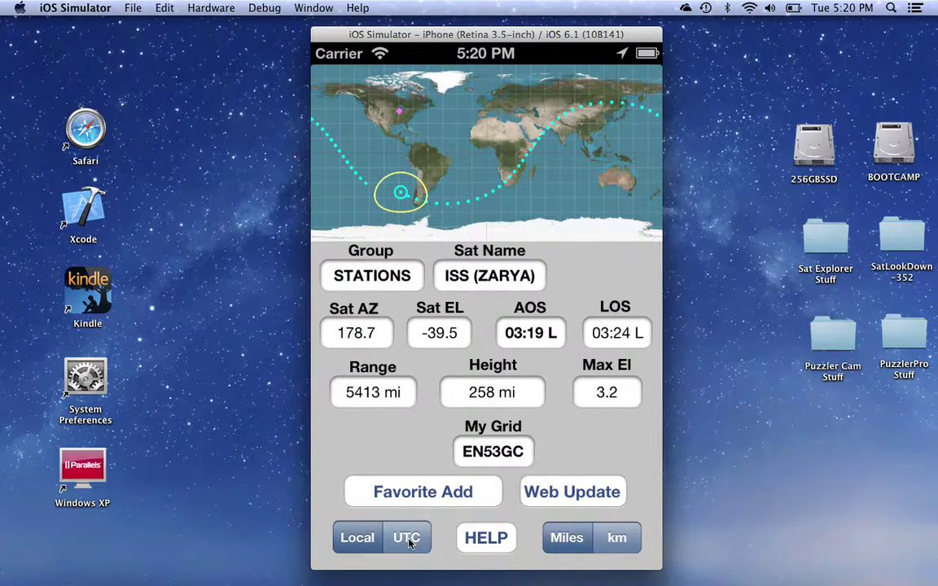
Switch the Local/UTC control to UTC and the Miles/km control to km.
{"action": "left_click", "coordinate": [408, 540]}
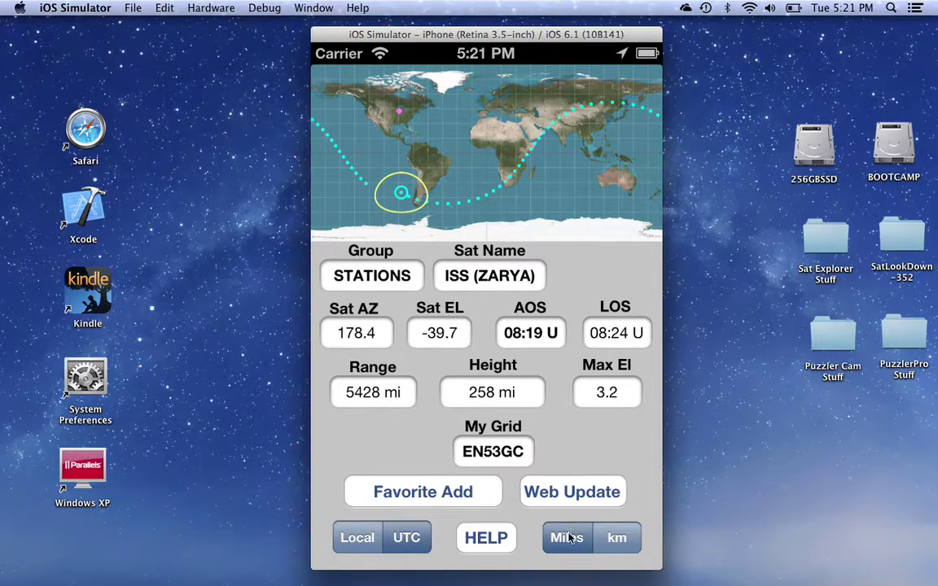
{"action": "left_click", "coordinate": [616, 538]}
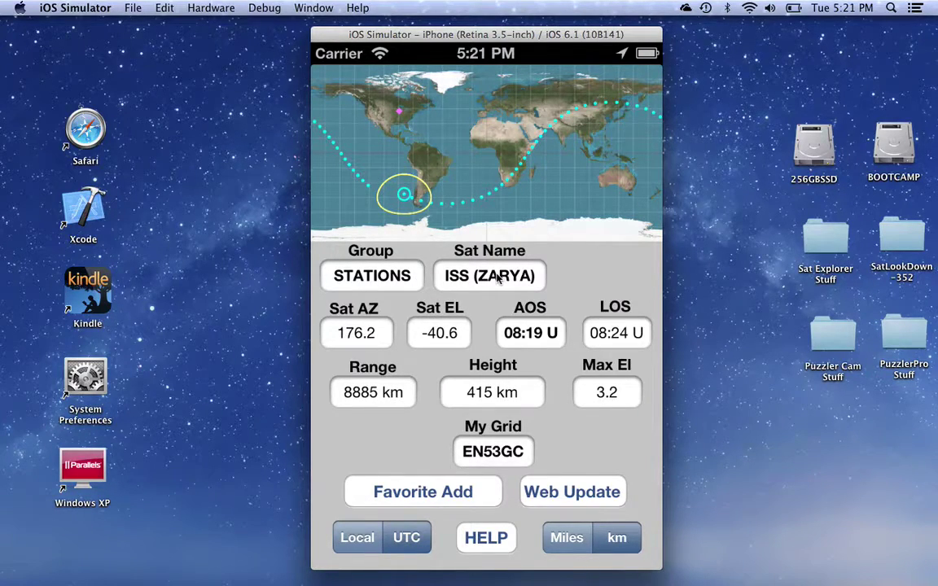
Pick ATV-4 (ALBERT EINSTEIN) from the Satellite Name list.
{"action": "left_click", "coordinate": [498, 278]}
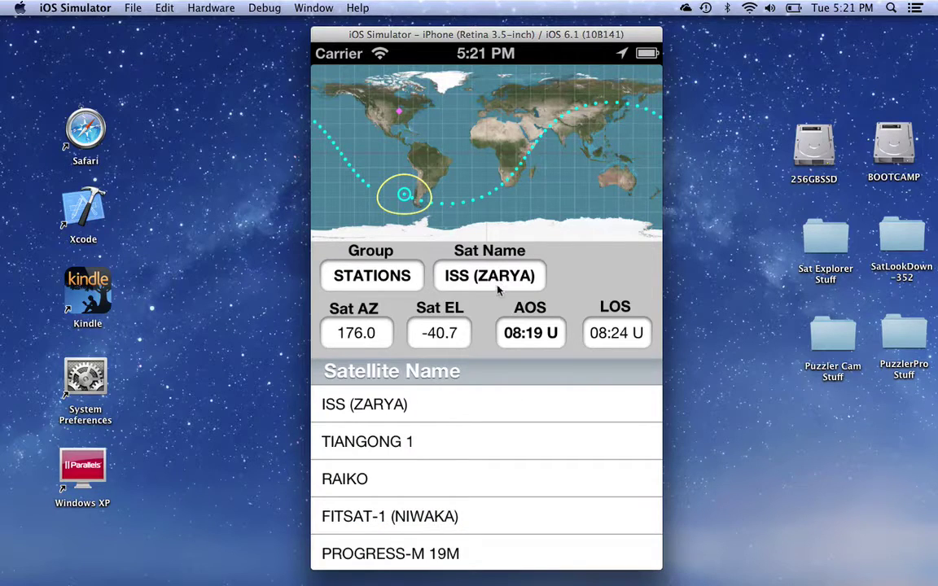
{"action": "left_click_drag", "start_coordinate": [540, 494], "coordinate": [540, 422]}
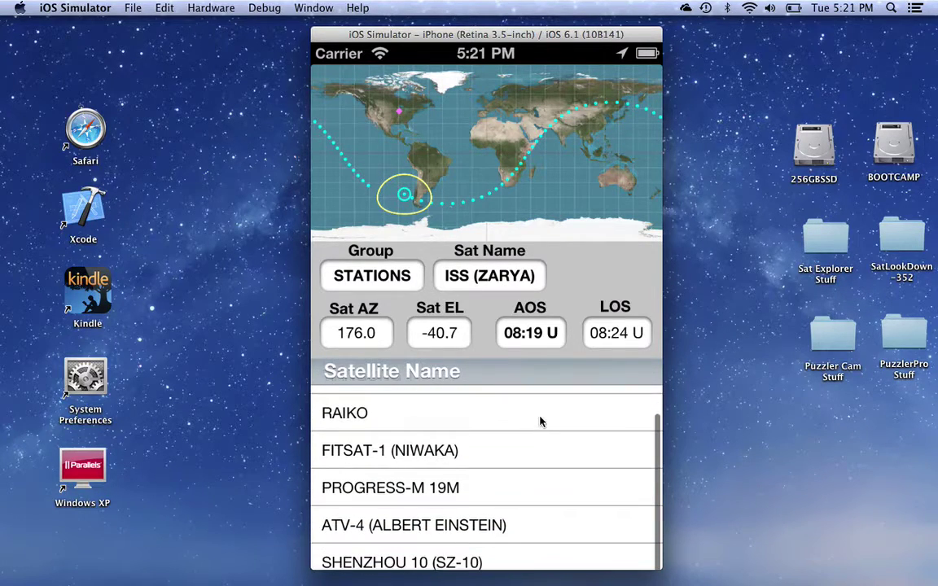
{"action": "left_click_drag", "start_coordinate": [558, 469], "coordinate": [530, 418]}
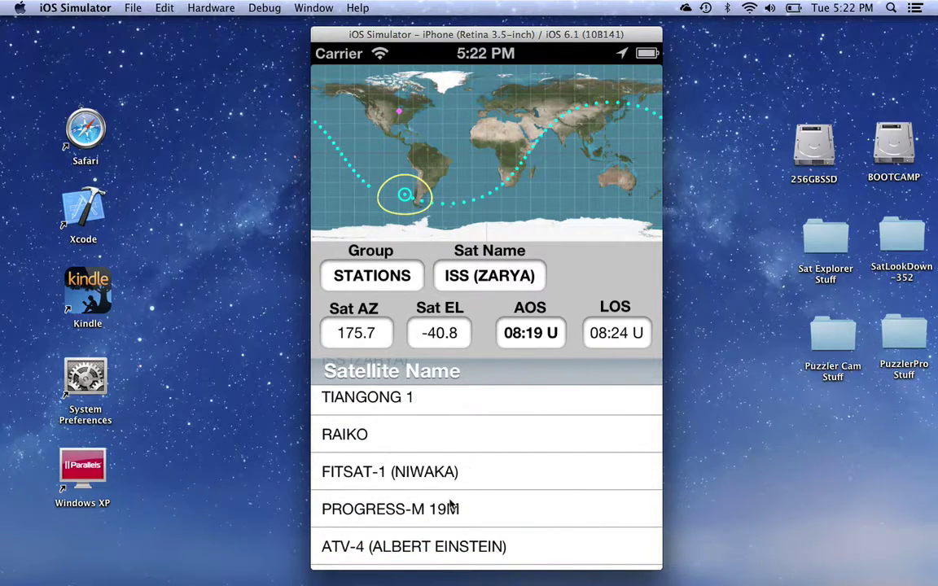
{"action": "left_click", "coordinate": [445, 548]}
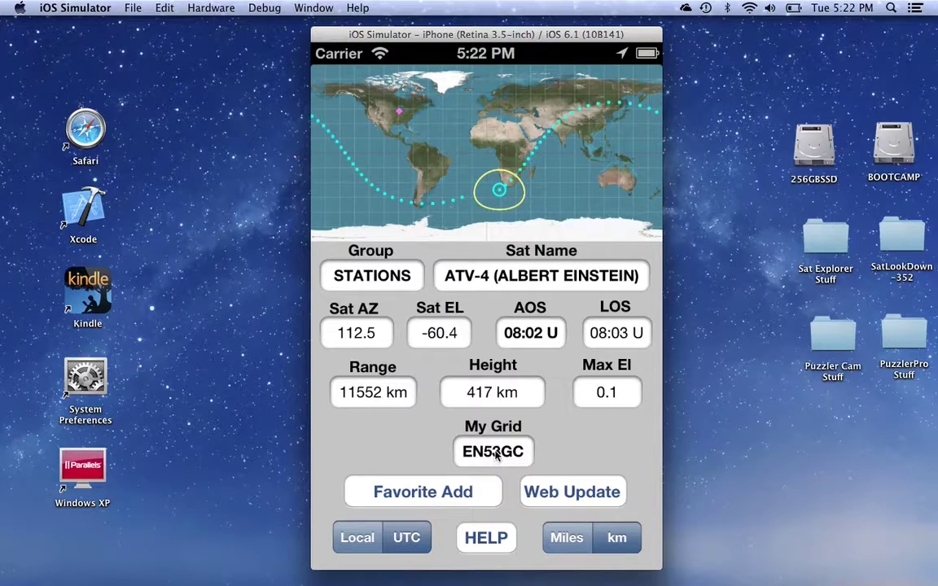
Open My Location showing grid EN53GC and start editing the Grid field.
{"action": "left_click", "coordinate": [494, 453]}
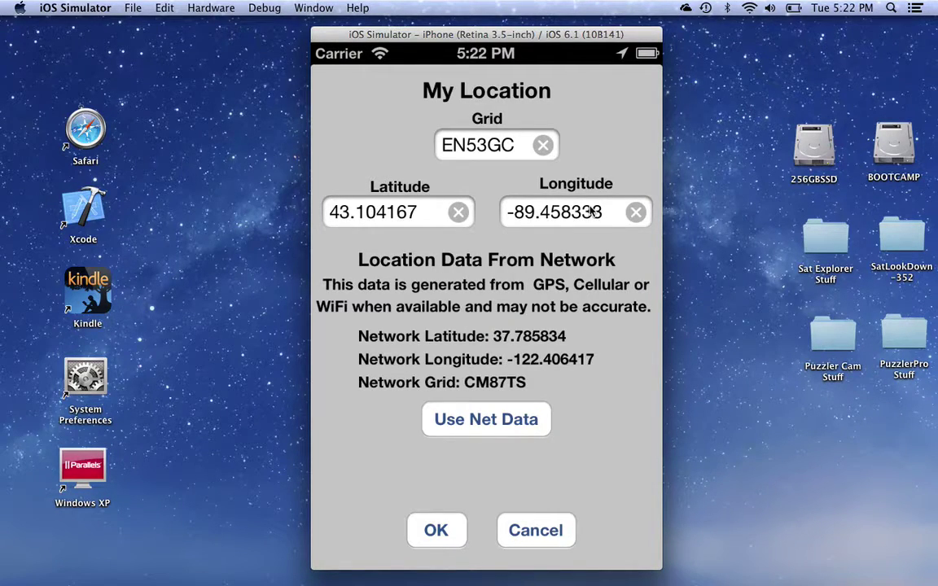
{"action": "left_click", "coordinate": [518, 151]}
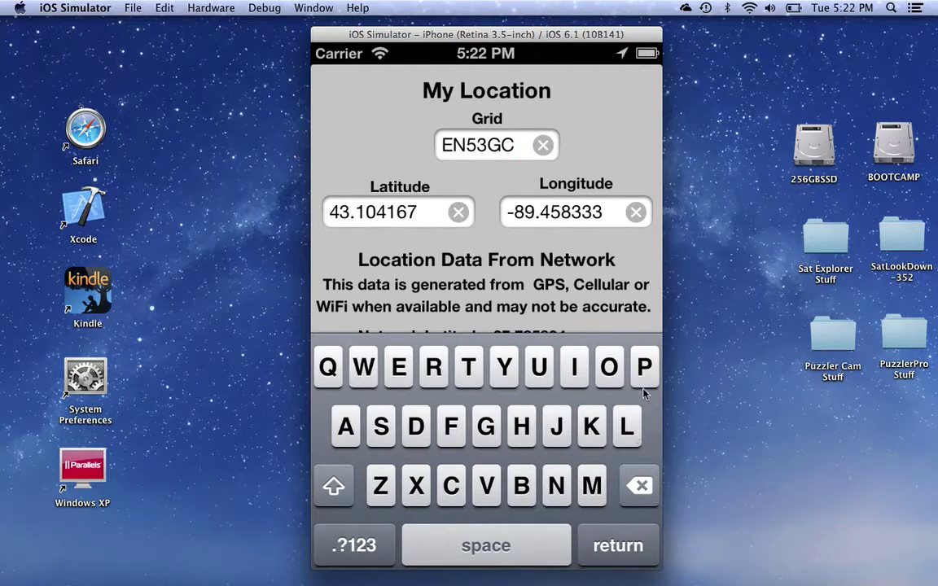
Change the grid square from EN53GC to EN53AA and apply it.
{"action": "left_click", "coordinate": [640, 487]}
{"action": "left_click", "coordinate": [642, 487]}
{"action": "left_click", "coordinate": [343, 432]}
{"action": "left_click", "coordinate": [343, 432]}
{"action": "left_click", "coordinate": [626, 548]}
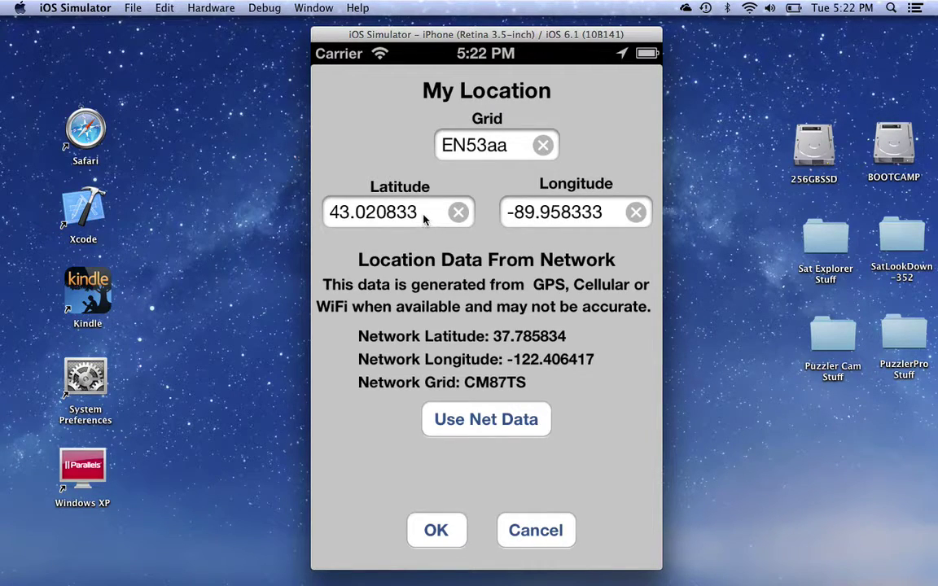
Edit the longitude to -89.951110.
{"action": "left_click", "coordinate": [603, 214]}
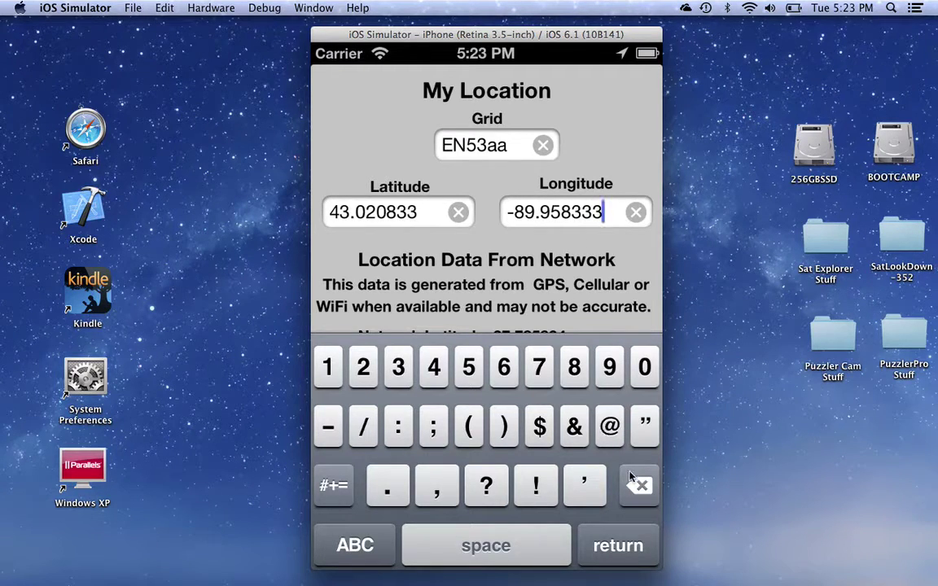
{"action": "left_click", "coordinate": [640, 485]}
{"action": "left_click", "coordinate": [639, 486]}
{"action": "left_click", "coordinate": [640, 486]}
{"action": "left_click", "coordinate": [640, 487]}
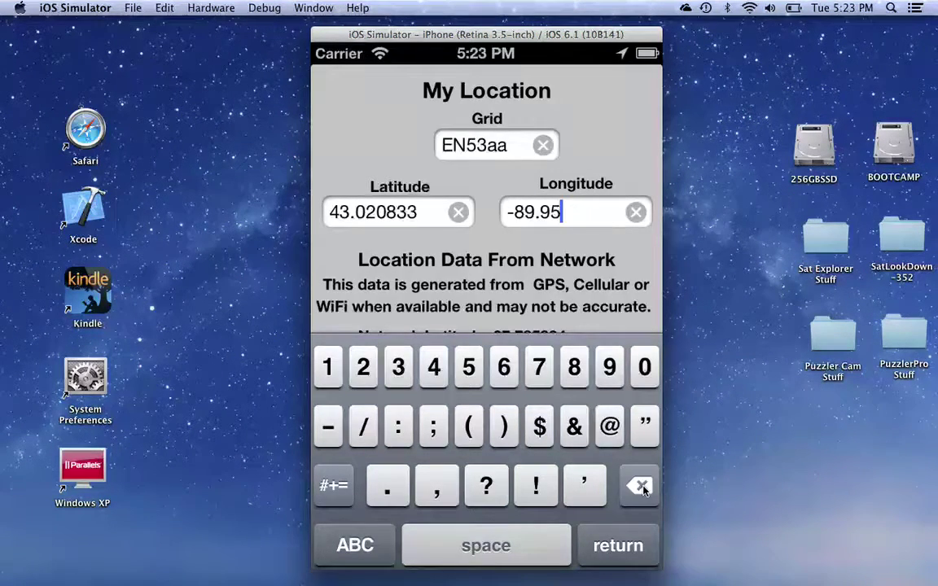
{"action": "left_click", "coordinate": [333, 368]}
{"action": "left_click", "coordinate": [334, 368]}
{"action": "left_click", "coordinate": [334, 368]}
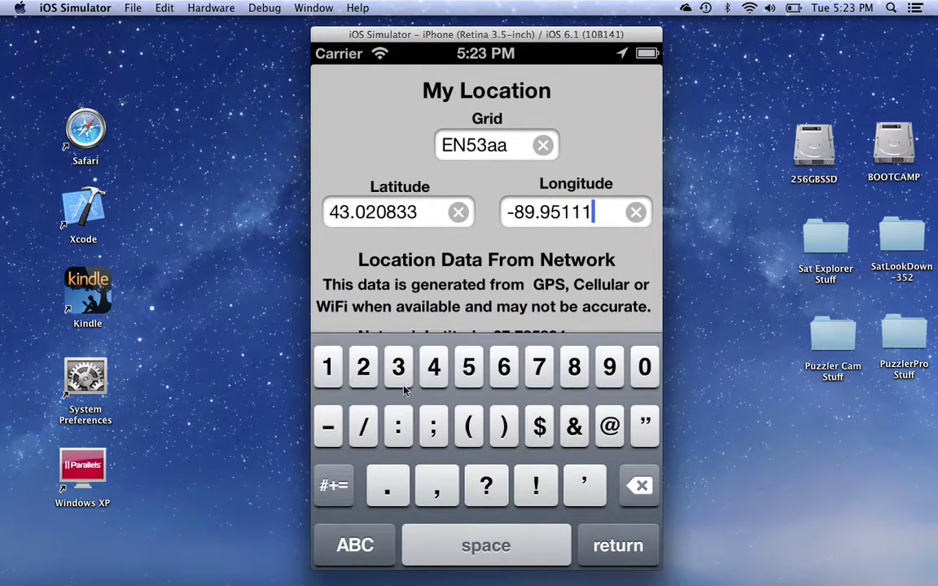
{"action": "left_click", "coordinate": [621, 552]}
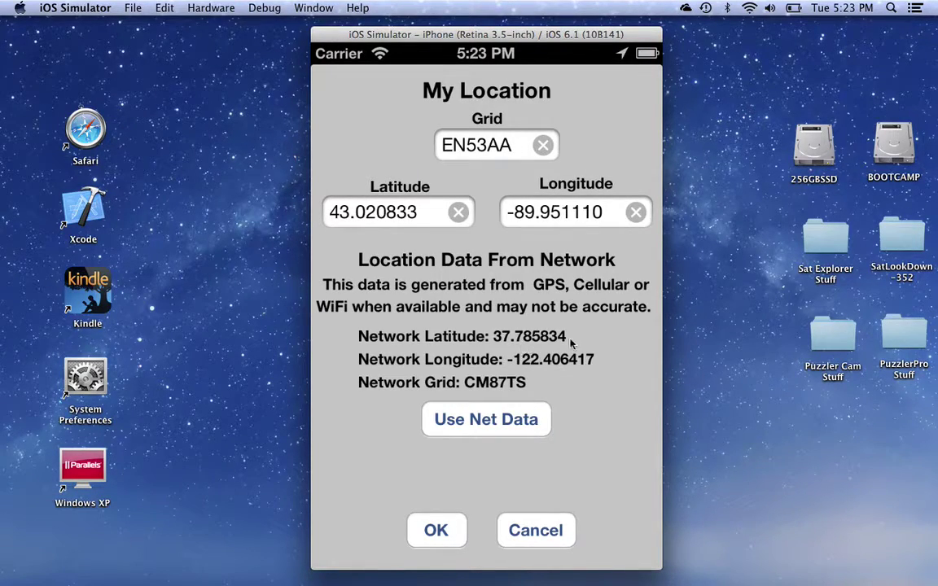
{"action": "left_click_drag", "start_coordinate": [562, 40], "coordinate": [562, 30]}
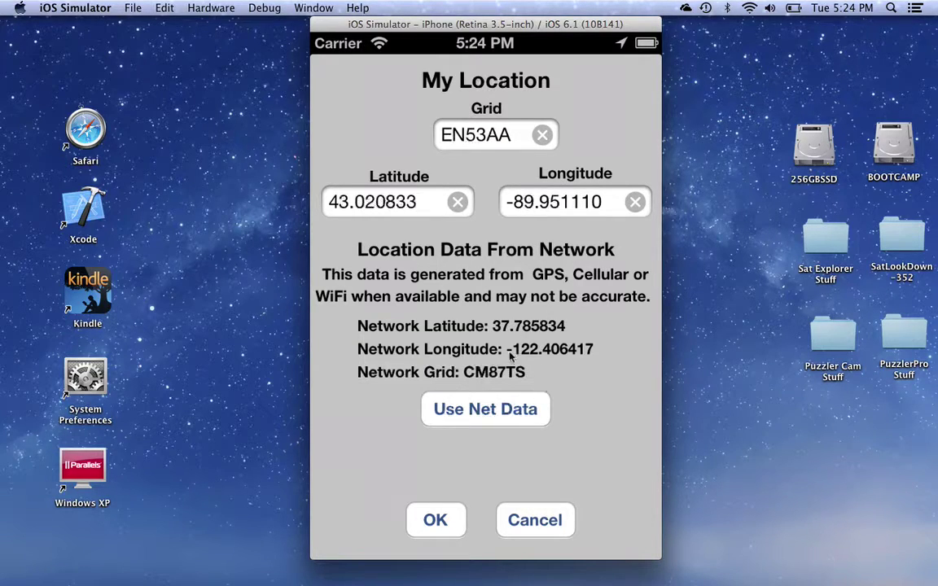
Use the network location values, return to tracking, and open the satellite group list.
{"action": "left_click", "coordinate": [486, 410]}
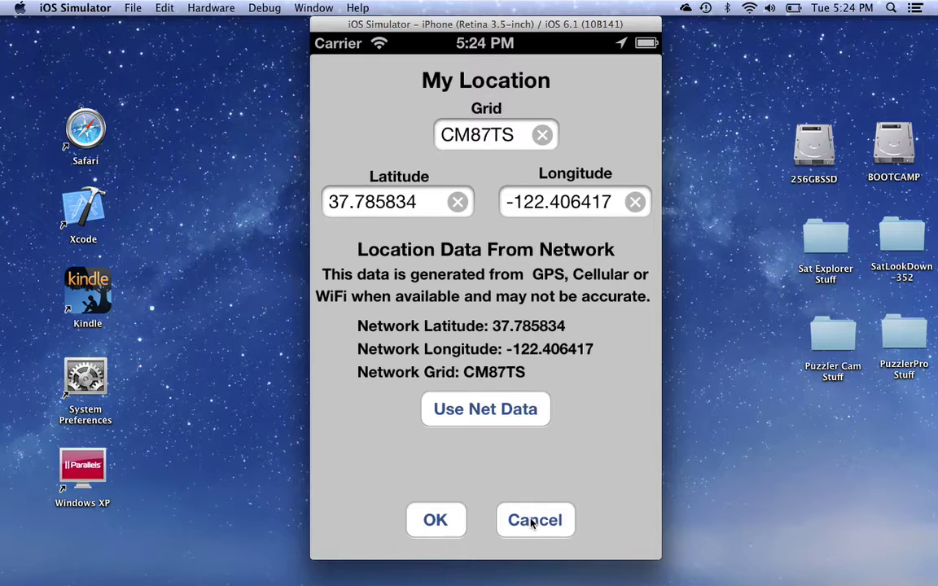
{"action": "left_click", "coordinate": [436, 522]}
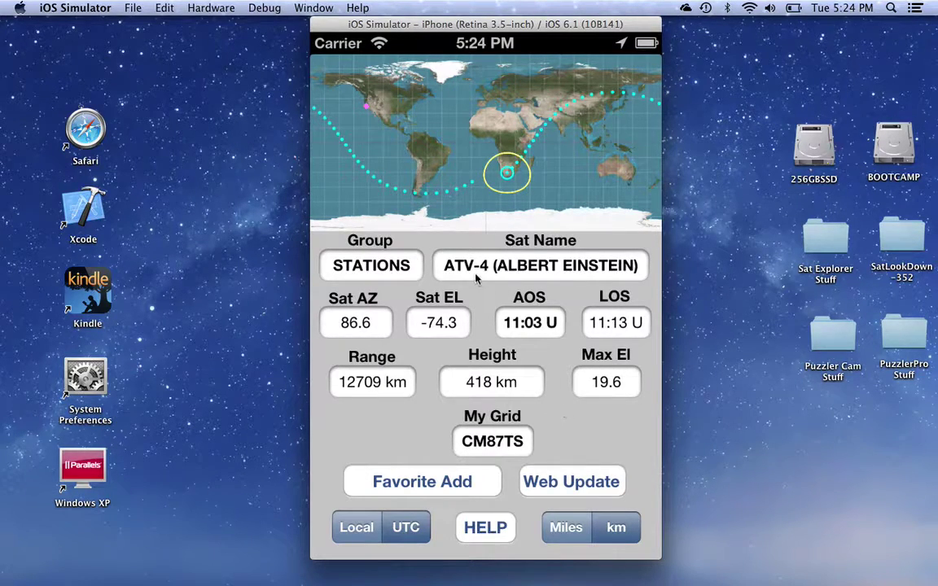
{"action": "left_click", "coordinate": [393, 269]}
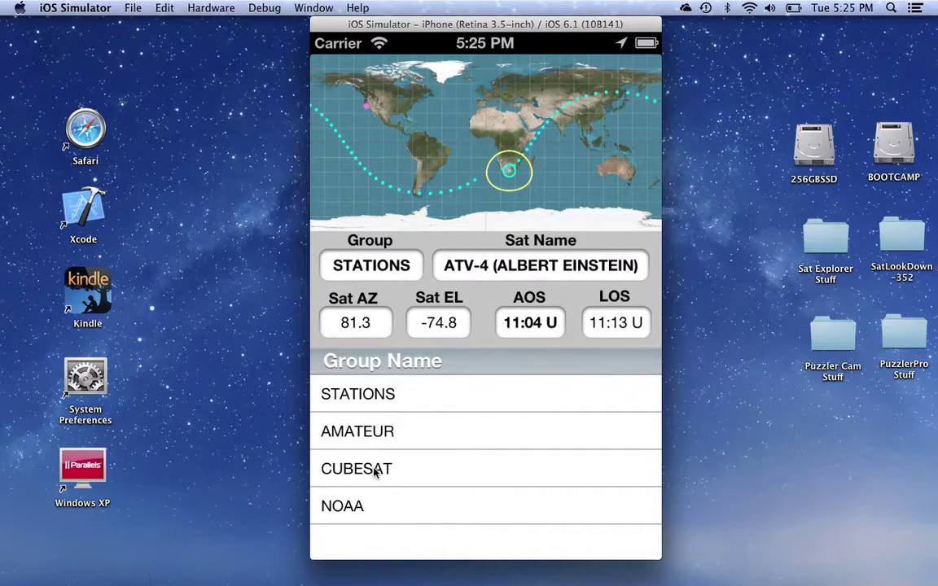
Select the CUBESAT group, which now tracks DTUSAT.
{"action": "left_click", "coordinate": [376, 471]}
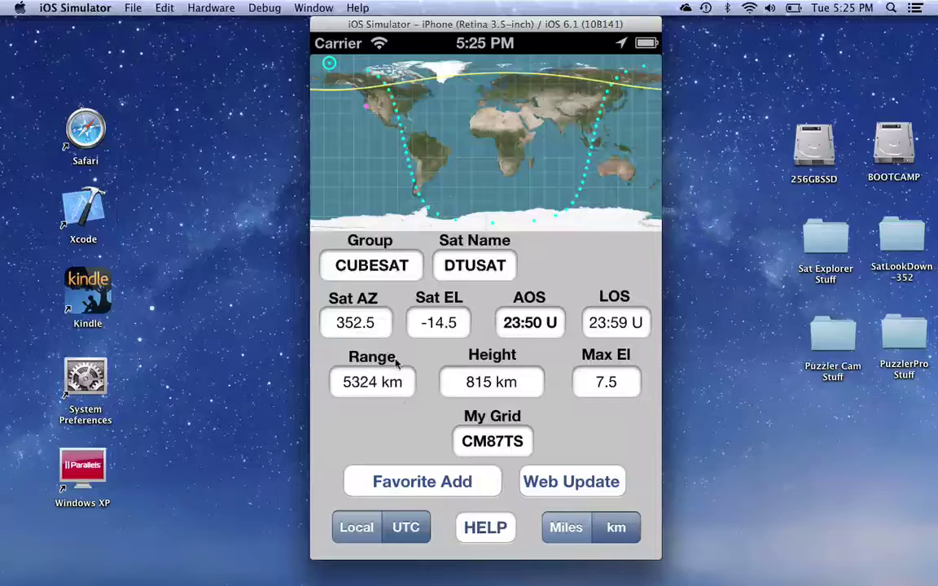
Scroll the CUBESAT satellite list and choose LIBERTAD-1.
{"action": "left_click", "coordinate": [457, 265]}
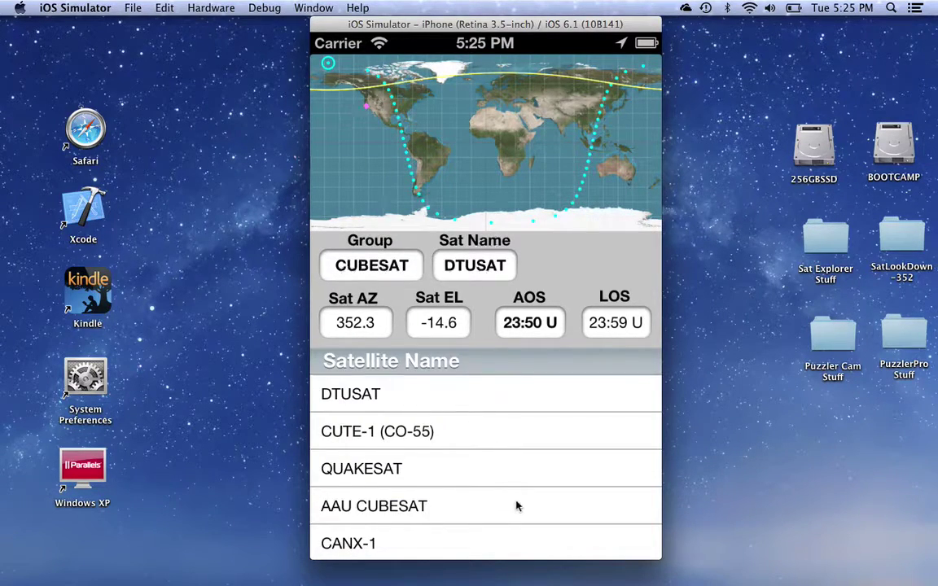
{"action": "left_click_drag", "start_coordinate": [517, 505], "coordinate": [521, 398]}
{"action": "left_click_drag", "start_coordinate": [532, 497], "coordinate": [538, 392]}
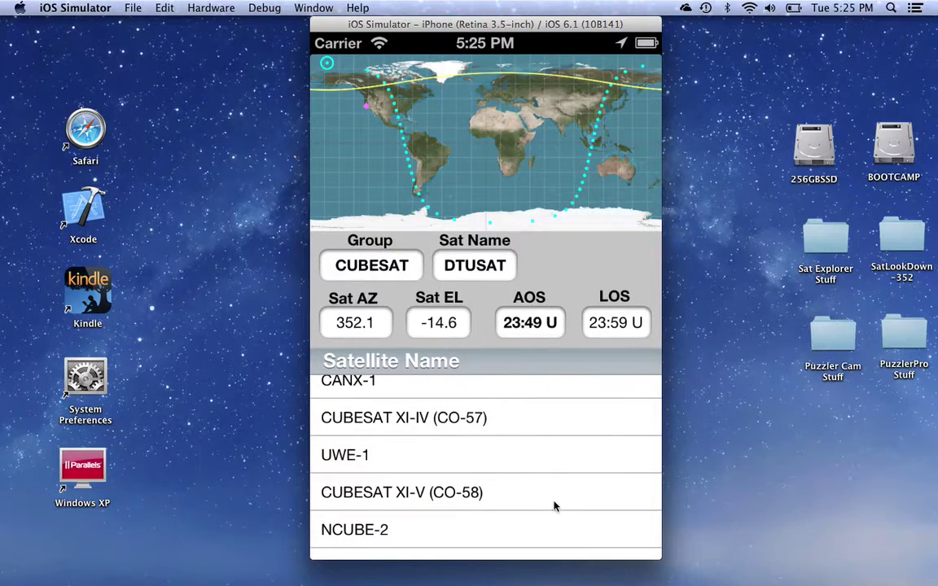
{"action": "left_click_drag", "start_coordinate": [554, 505], "coordinate": [562, 457]}
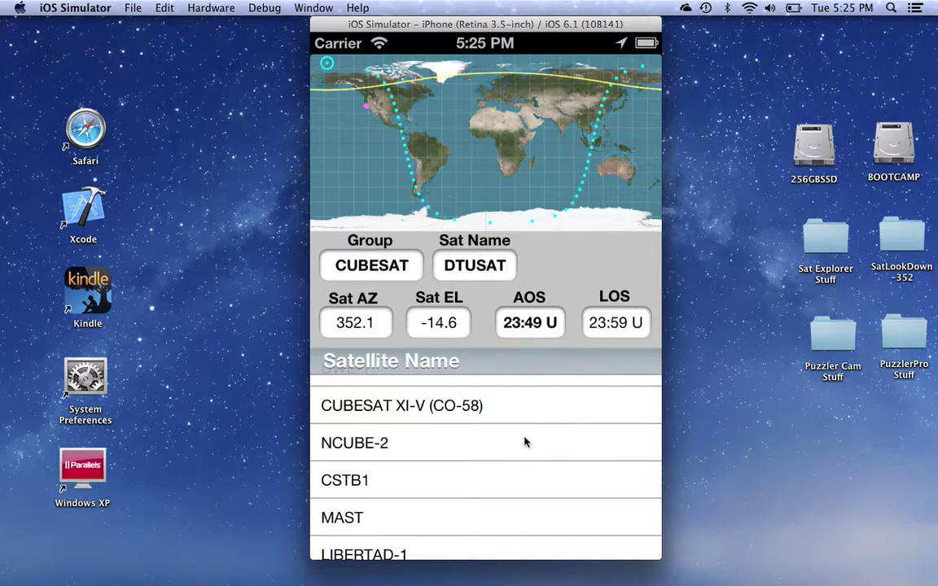
{"action": "left_click_drag", "start_coordinate": [531, 490], "coordinate": [536, 444]}
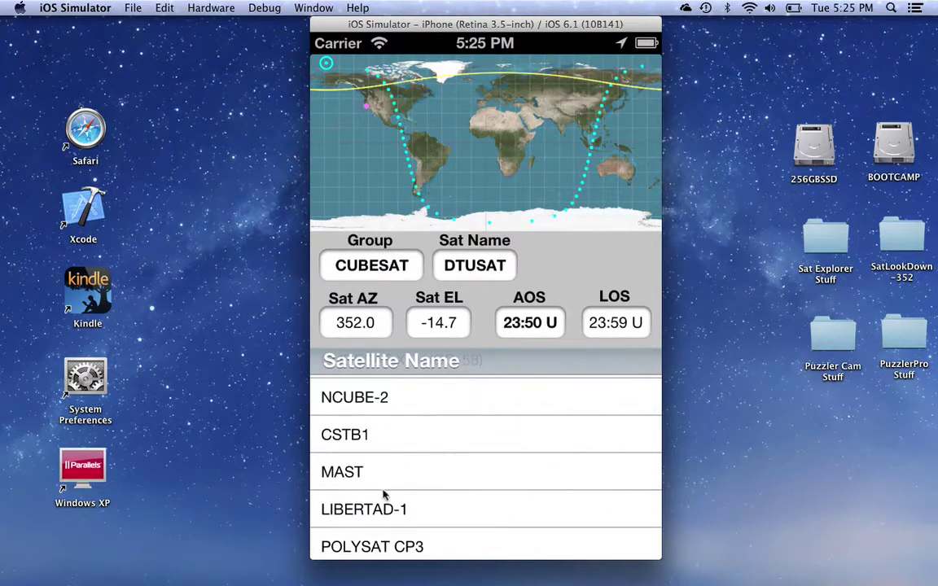
{"action": "left_click", "coordinate": [335, 507]}
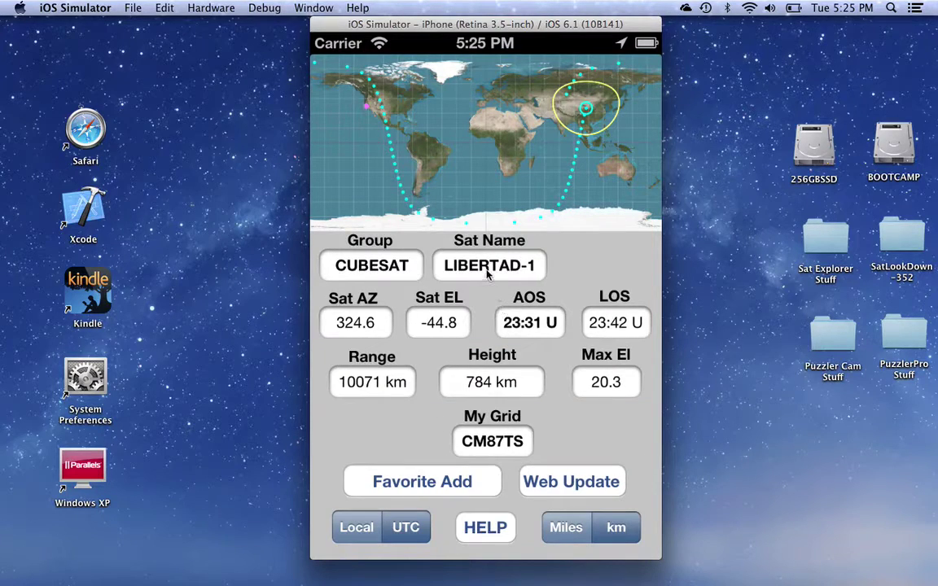
Choose the AMATEUR group and select EYESAT-1 (AO-27) from its satellites.
{"action": "left_click", "coordinate": [396, 269]}
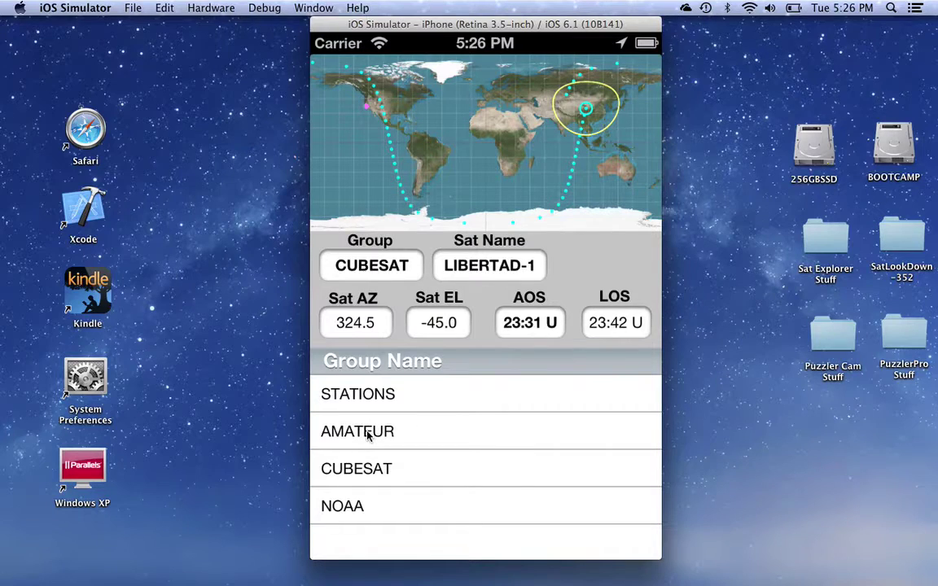
{"action": "left_click", "coordinate": [367, 436]}
{"action": "left_click", "coordinate": [492, 264]}
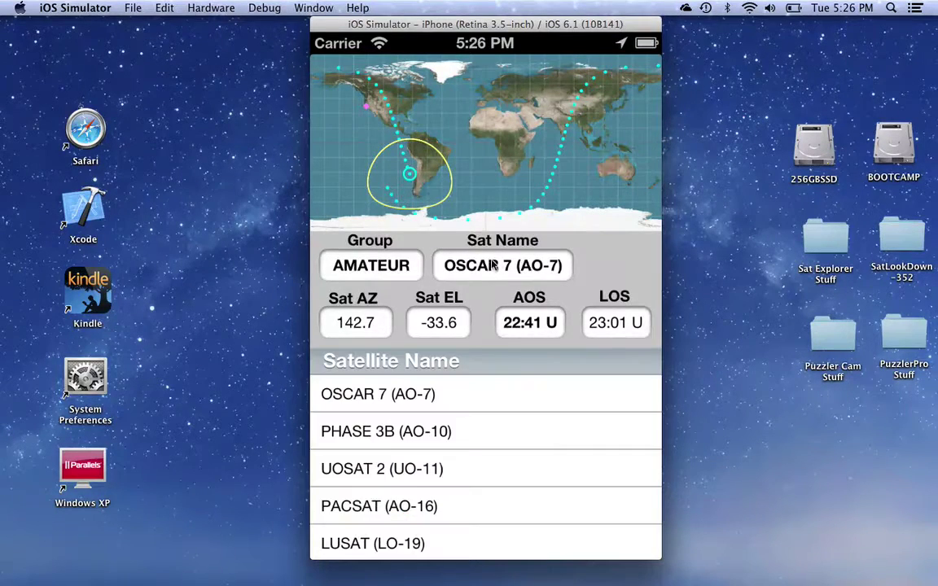
{"action": "left_click_drag", "start_coordinate": [509, 479], "coordinate": [528, 404]}
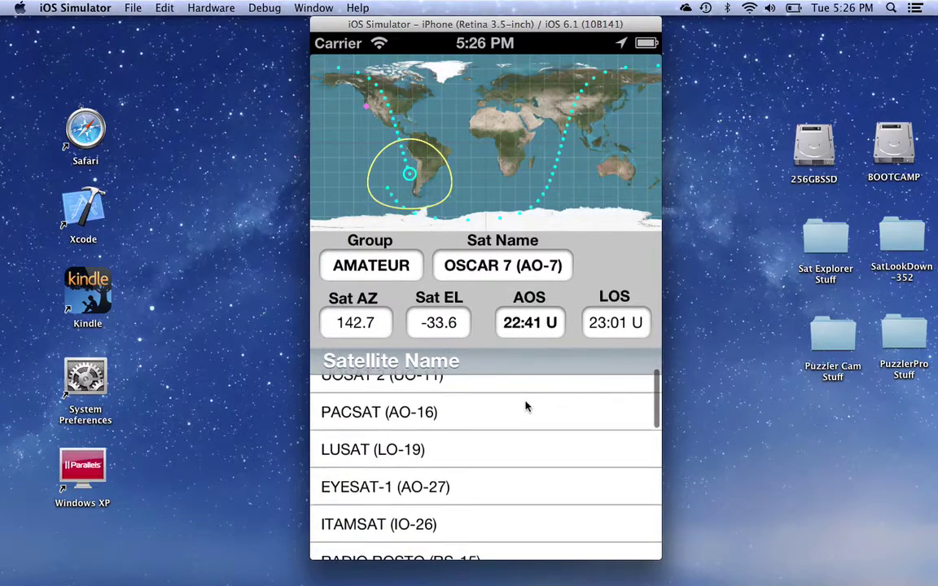
{"action": "left_click", "coordinate": [416, 486]}
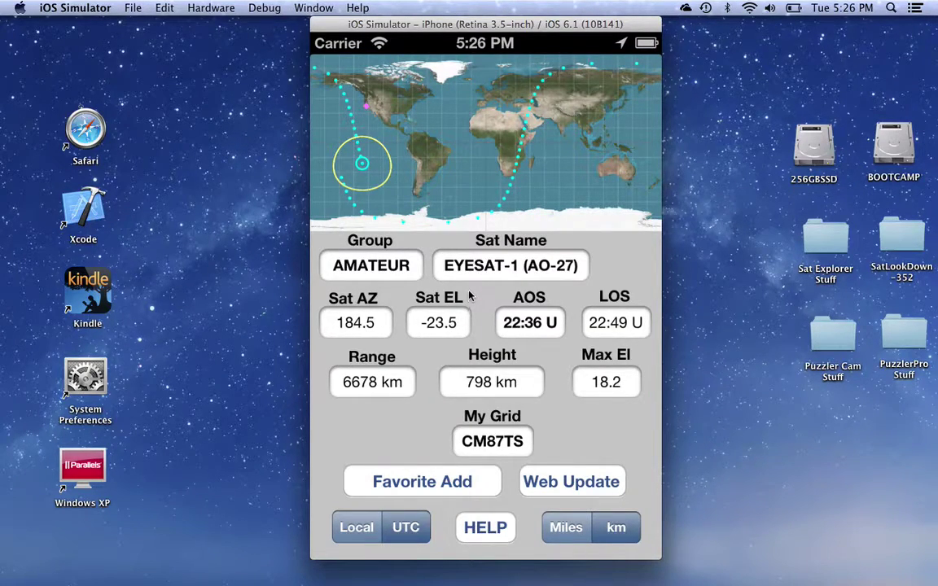
Favorite EYESAT-1 (AO-27) and confirm a new FAVORITES entry appears among the satellite groups.
{"action": "left_click", "coordinate": [400, 272]}
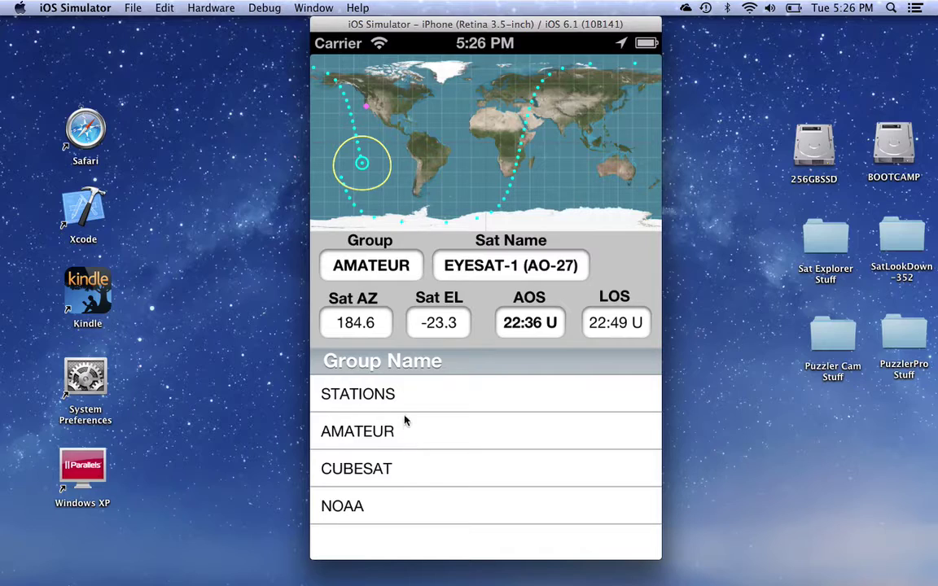
{"action": "left_click", "coordinate": [388, 270]}
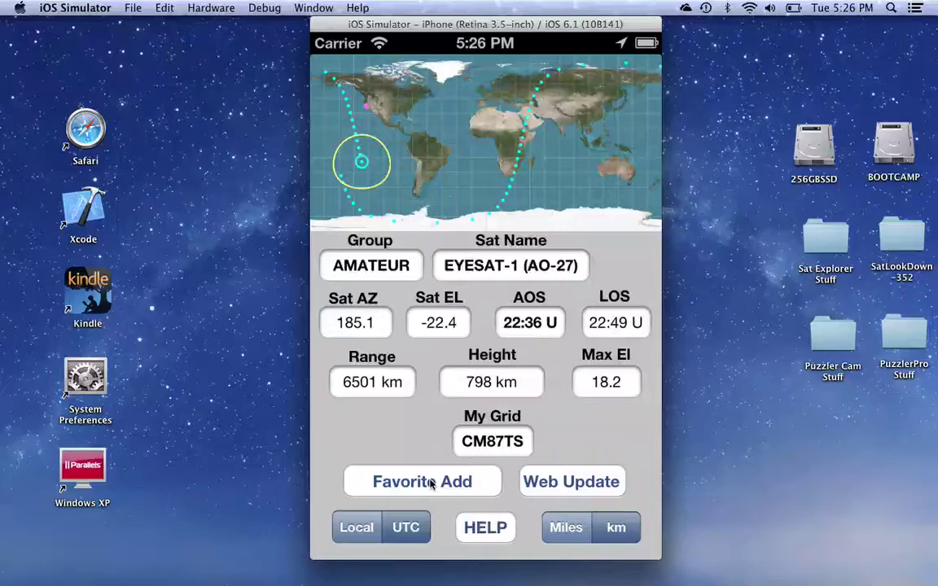
{"action": "left_click", "coordinate": [379, 269]}
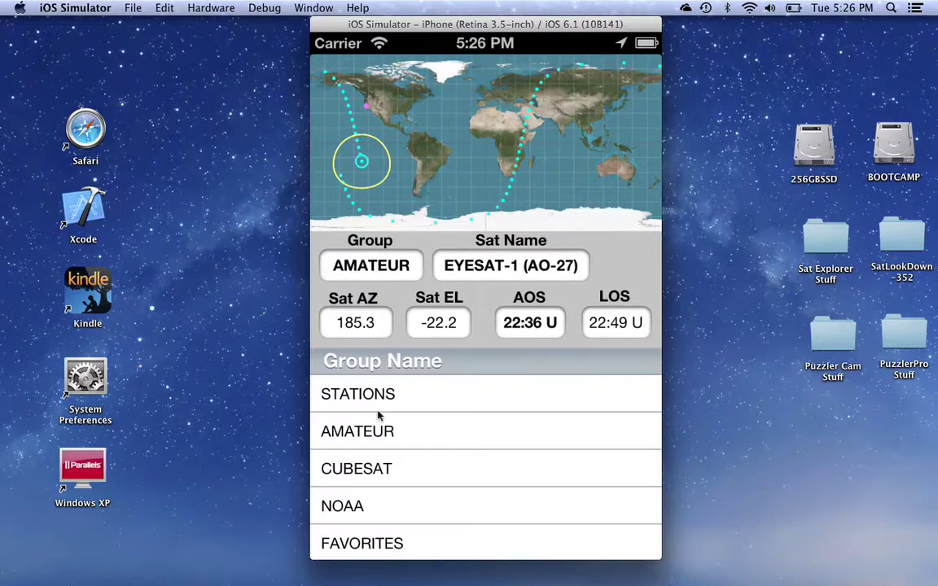
Switch to the FAVORITES group and confirm its only satellite is EYESAT-1 (AO-27).
{"action": "left_click", "coordinate": [397, 545]}
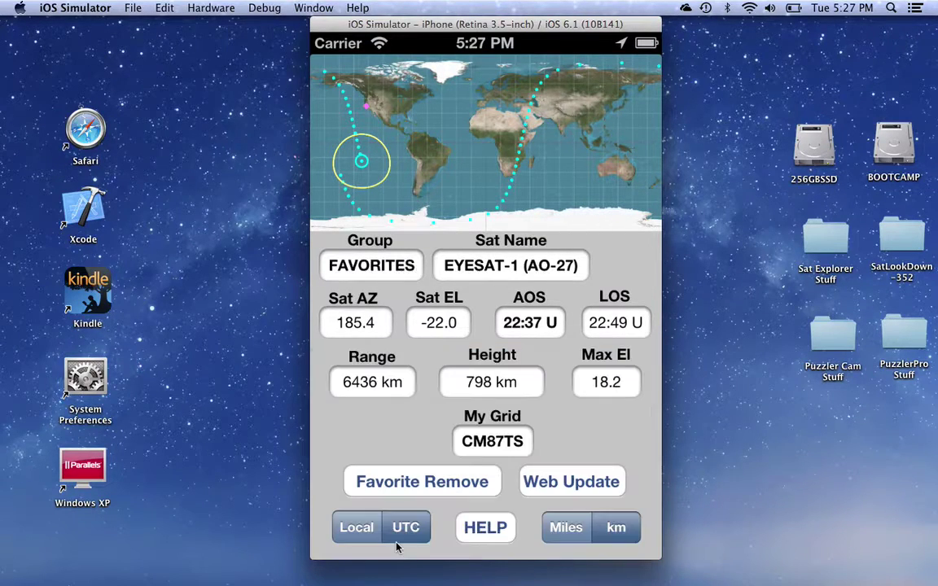
{"action": "left_click", "coordinate": [486, 266]}
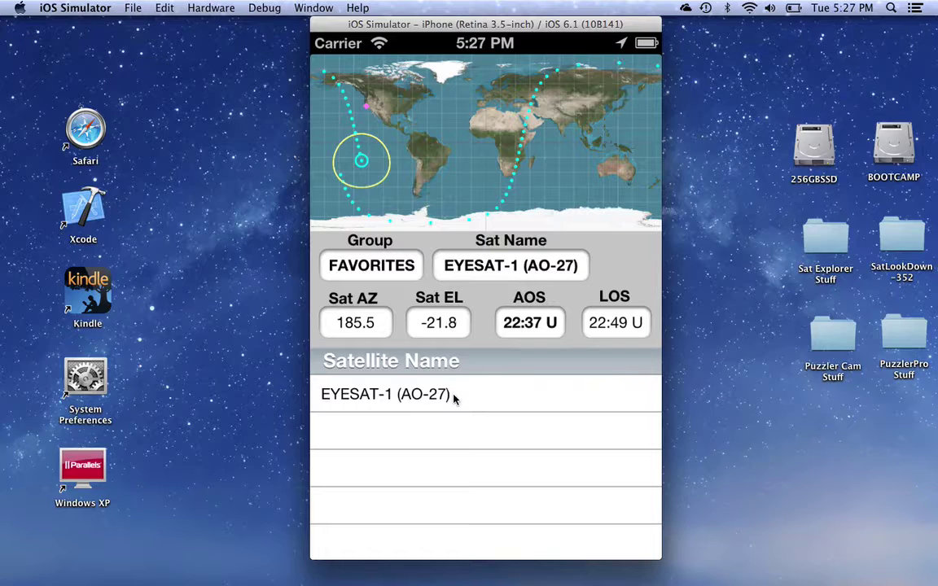
{"action": "left_click", "coordinate": [452, 257]}
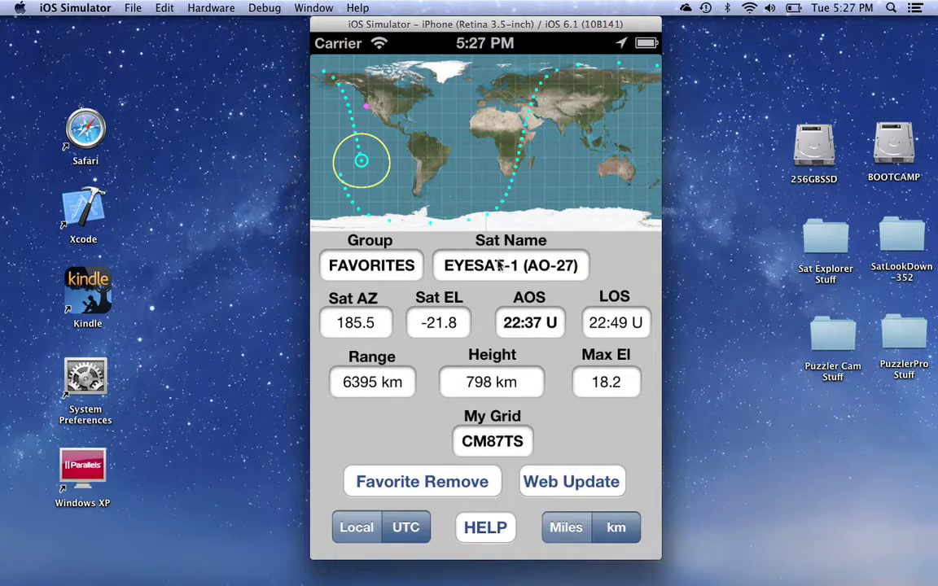
{"action": "left_click", "coordinate": [409, 269]}
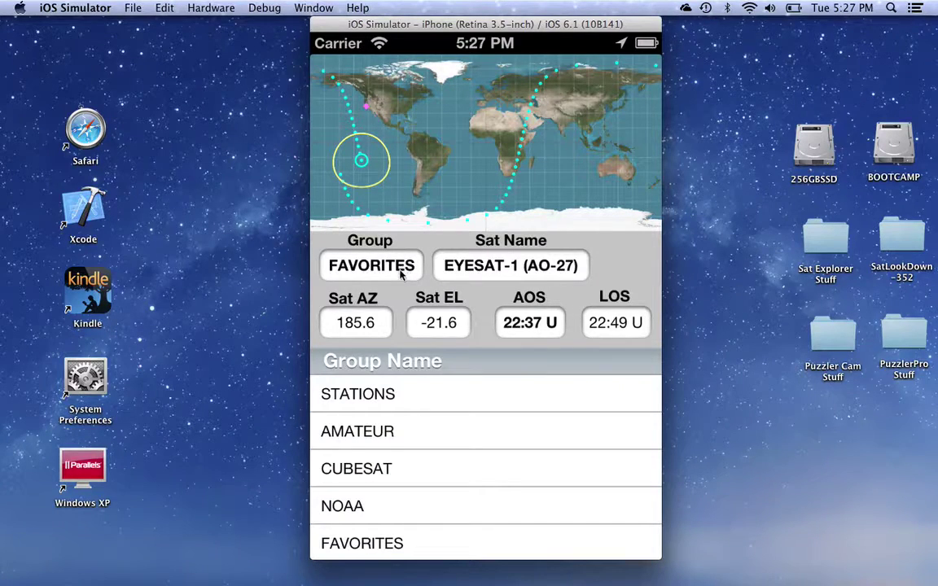
Switch to the STATIONS group and track ISS (ZARYA), passing 11:23–11:32 UTC at 416 km.
{"action": "left_click", "coordinate": [377, 397]}
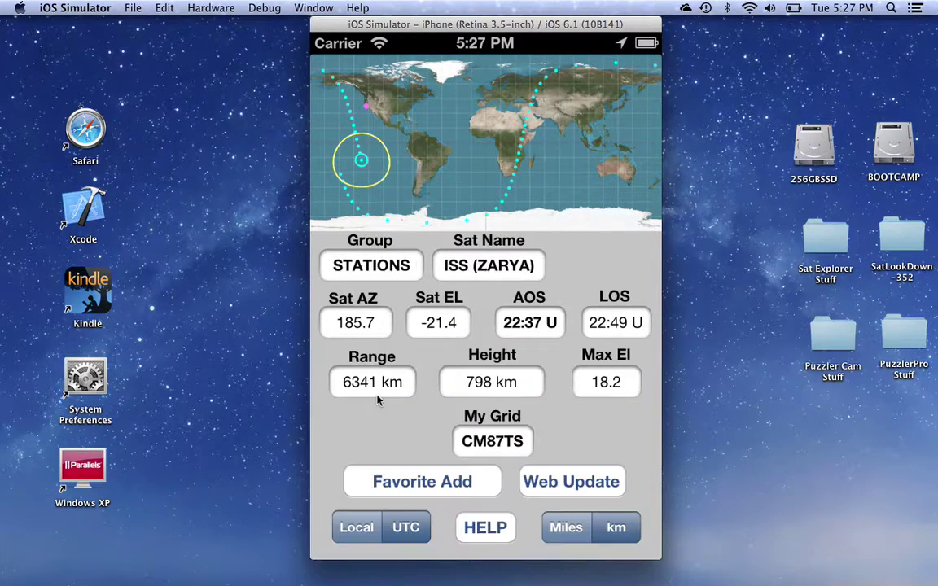
{"action": "left_click", "coordinate": [466, 269]}
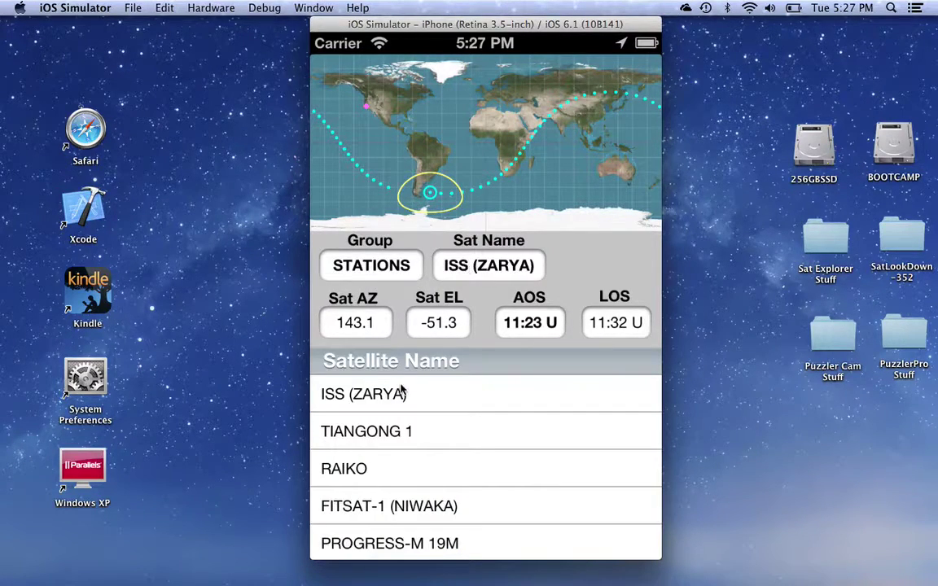
{"action": "left_click", "coordinate": [434, 509]}
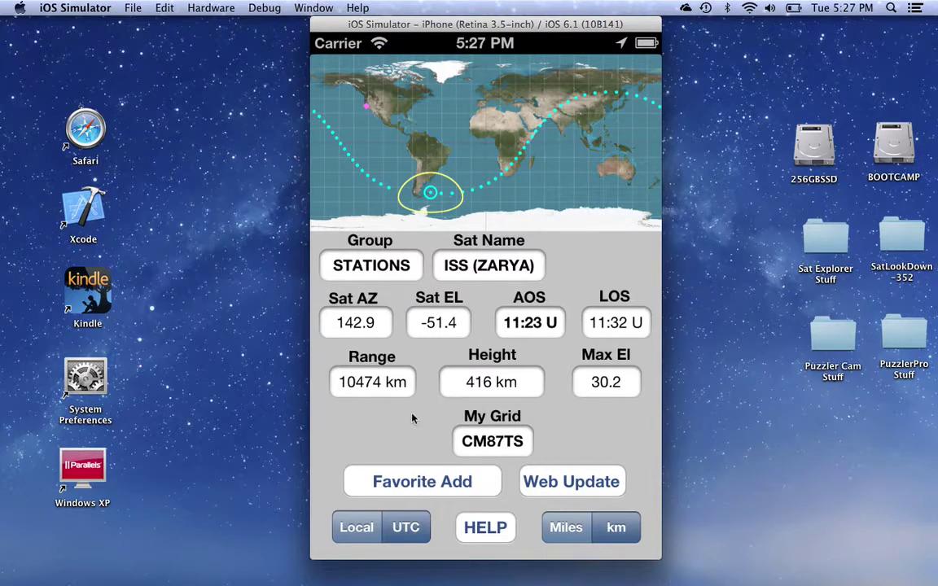
{"action": "left_click", "coordinate": [397, 269]}
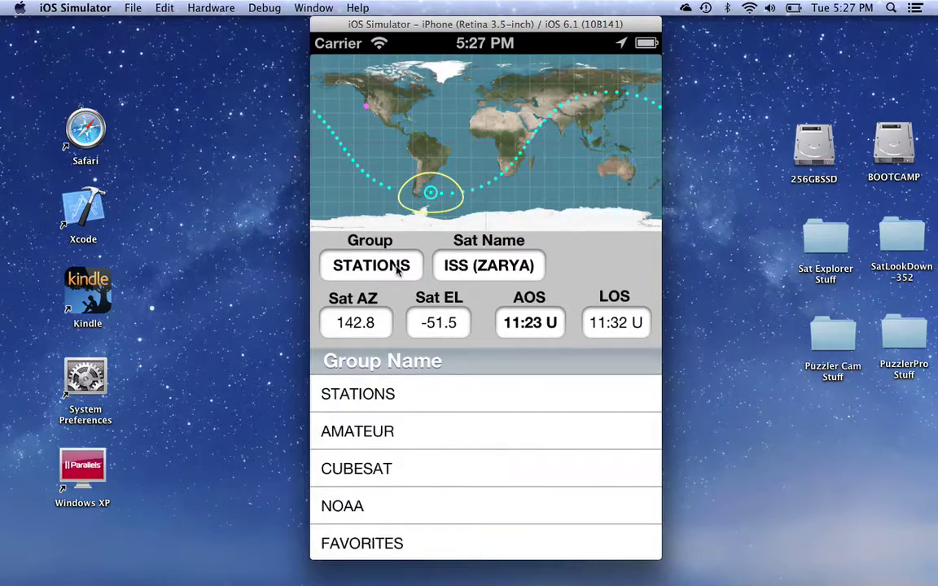
Track UWE-1 from the CUBESAT group (pass 02:20–02:28 UTC), then return to FAVORITES.
{"action": "left_click", "coordinate": [374, 471]}
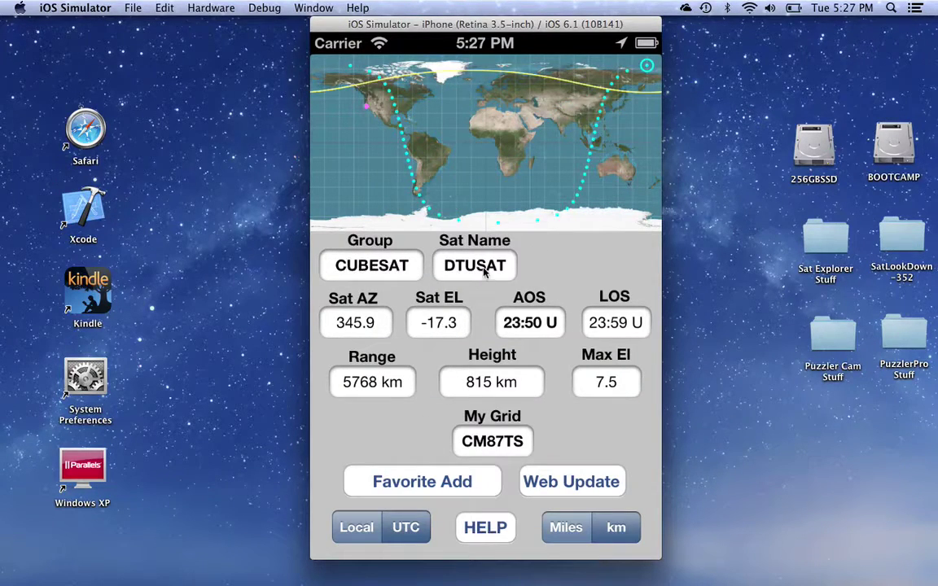
{"action": "left_click", "coordinate": [483, 266]}
{"action": "left_click_drag", "start_coordinate": [515, 517], "coordinate": [514, 415]}
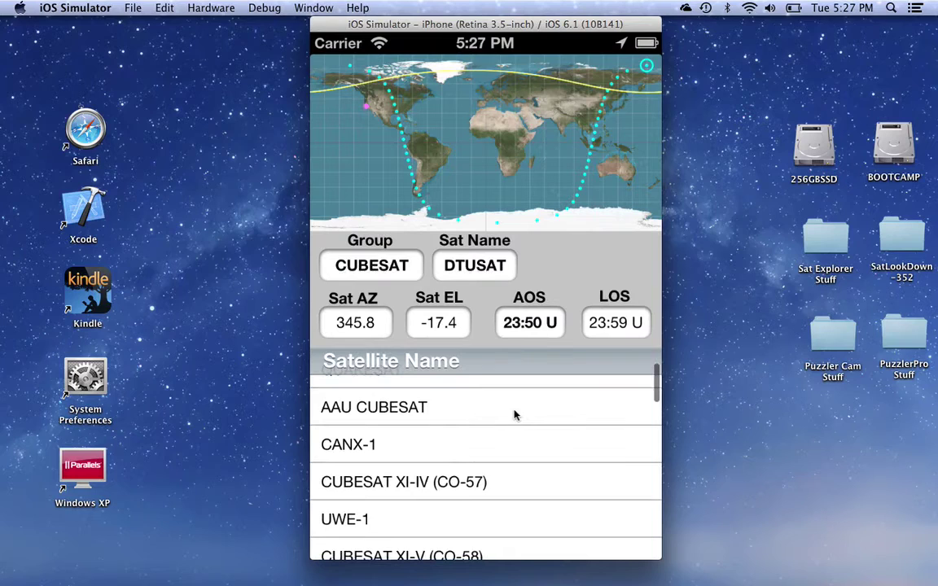
{"action": "left_click_drag", "start_coordinate": [538, 513], "coordinate": [530, 427]}
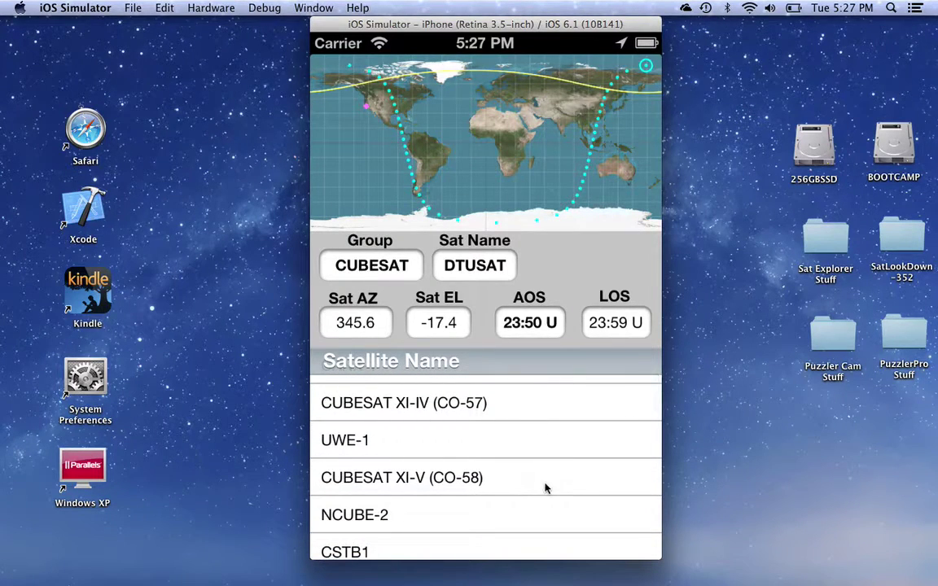
{"action": "left_click", "coordinate": [348, 441]}
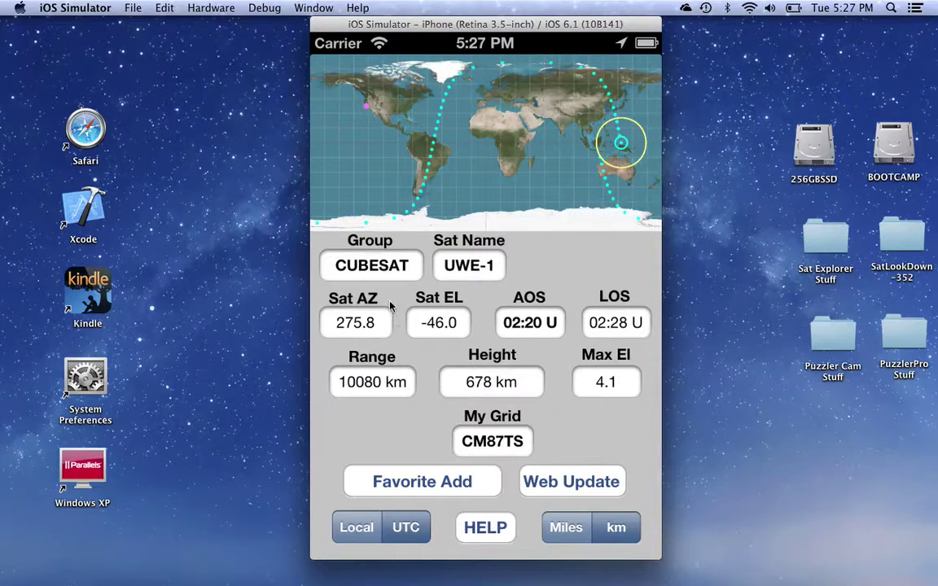
{"action": "left_click", "coordinate": [377, 271]}
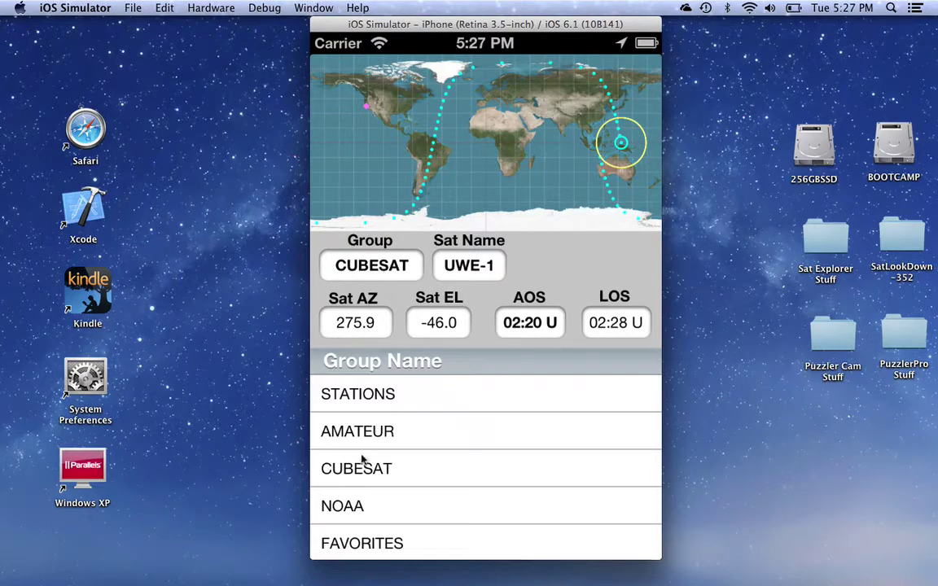
{"action": "left_click", "coordinate": [365, 544]}
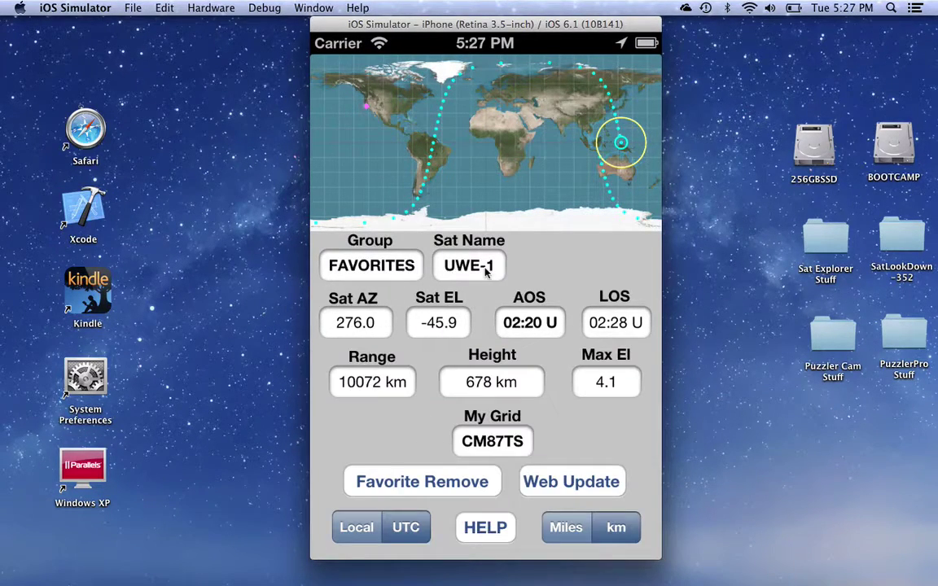
View ISS (ZARYA) among the favorites, then return to EYESAT-1 (AO-27), passing 22:38–22:49 UTC.
{"action": "left_click", "coordinate": [482, 266]}
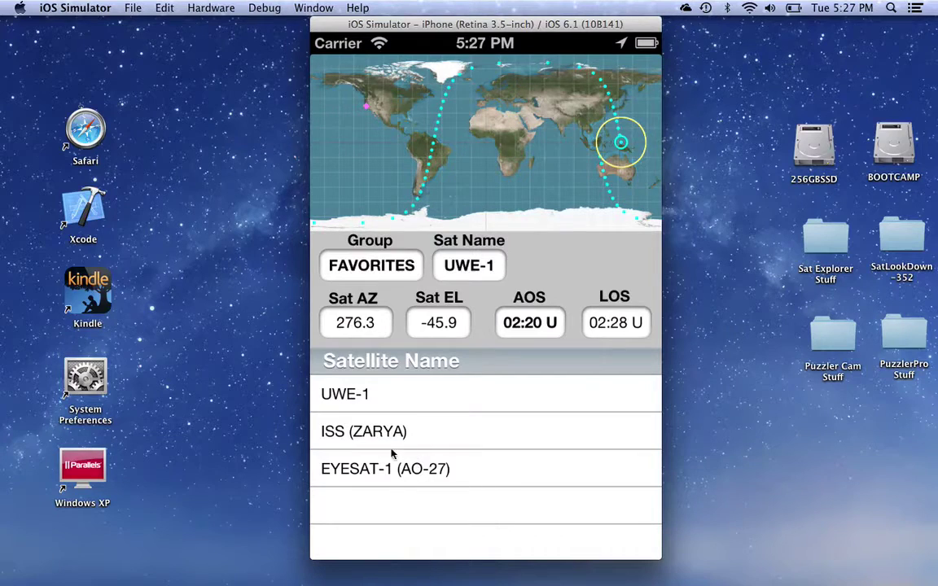
{"action": "left_click", "coordinate": [371, 431]}
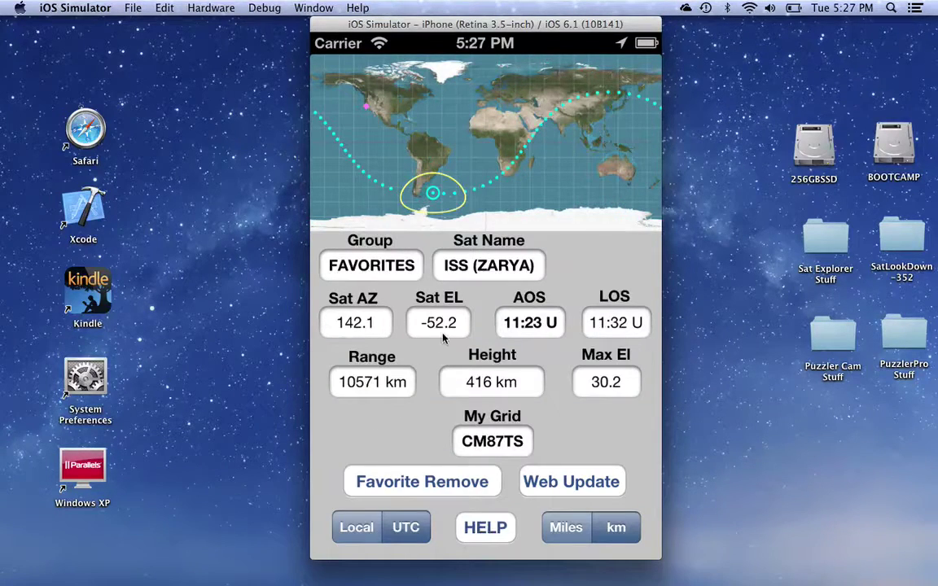
{"action": "left_click", "coordinate": [481, 266]}
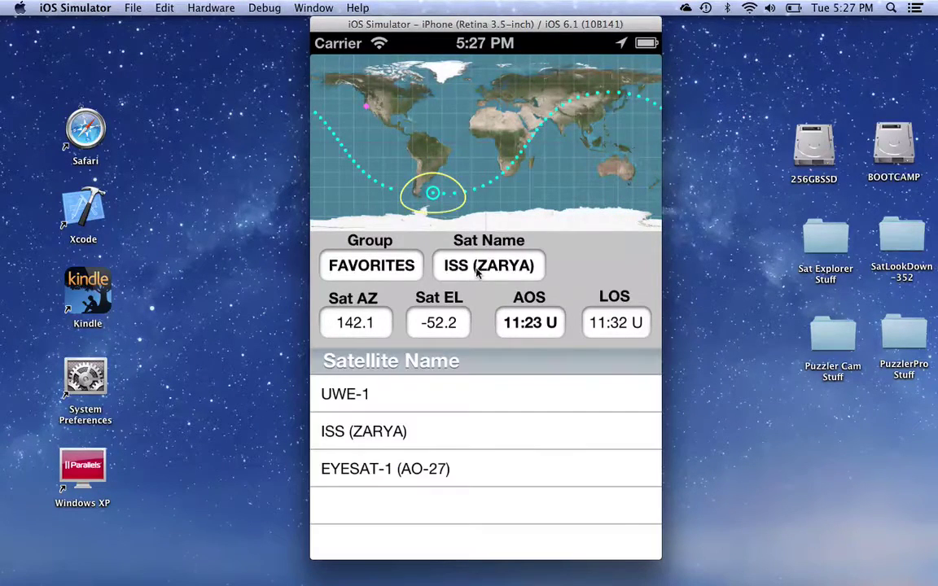
{"action": "left_click", "coordinate": [425, 468]}
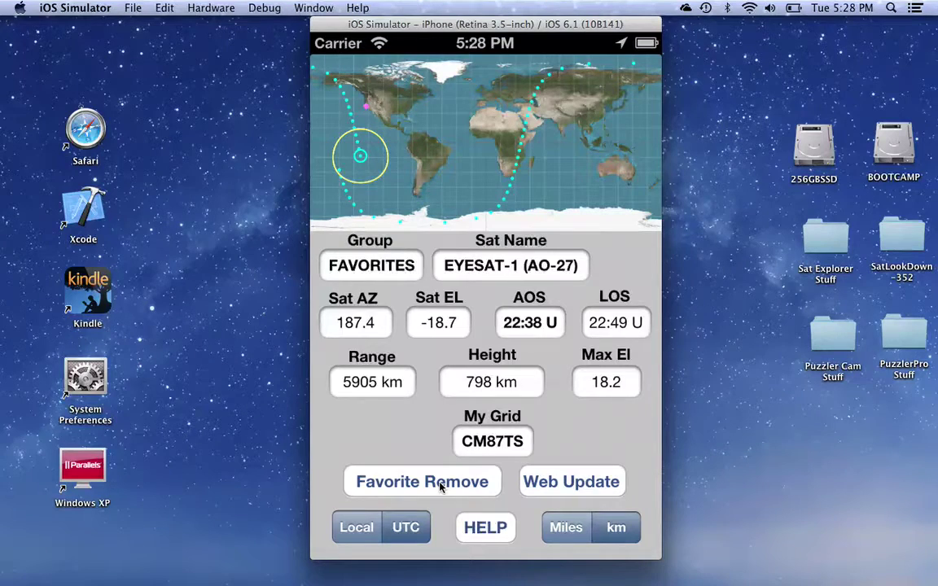
Remove UWE-1 and EYESAT-1 (AO-27) from the favorites.
{"action": "left_click", "coordinate": [495, 275]}
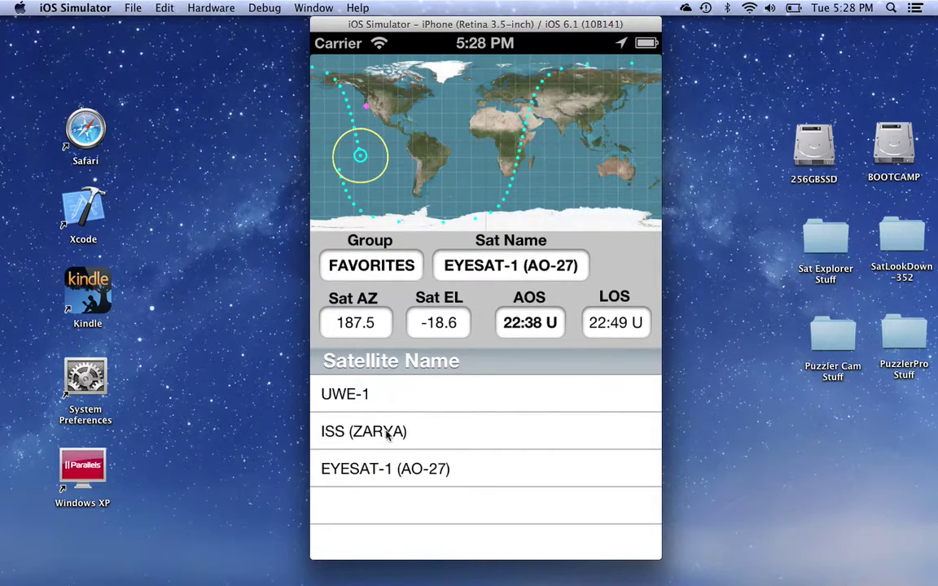
{"action": "left_click", "coordinate": [363, 400]}
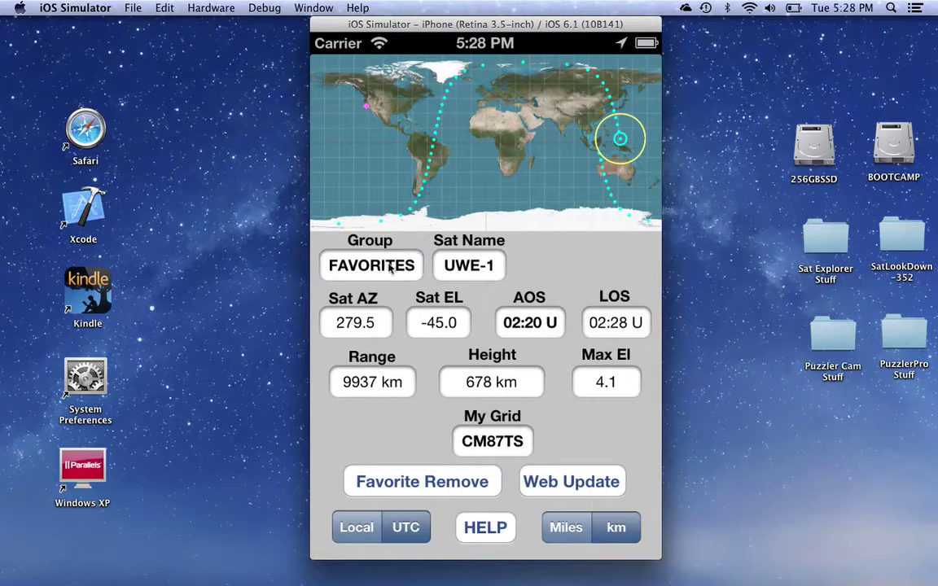
{"action": "left_click", "coordinate": [466, 265]}
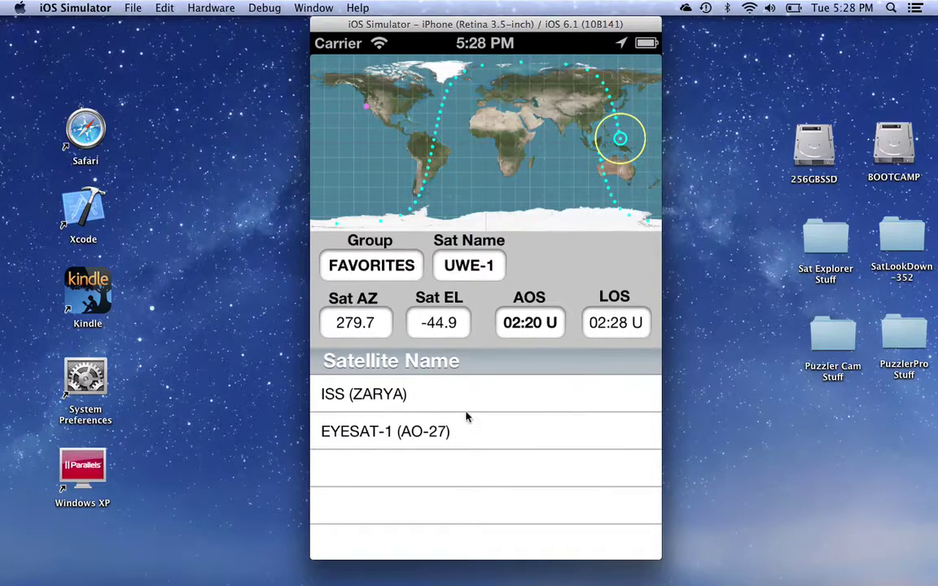
{"action": "left_click", "coordinate": [414, 438]}
{"action": "left_click", "coordinate": [423, 483]}
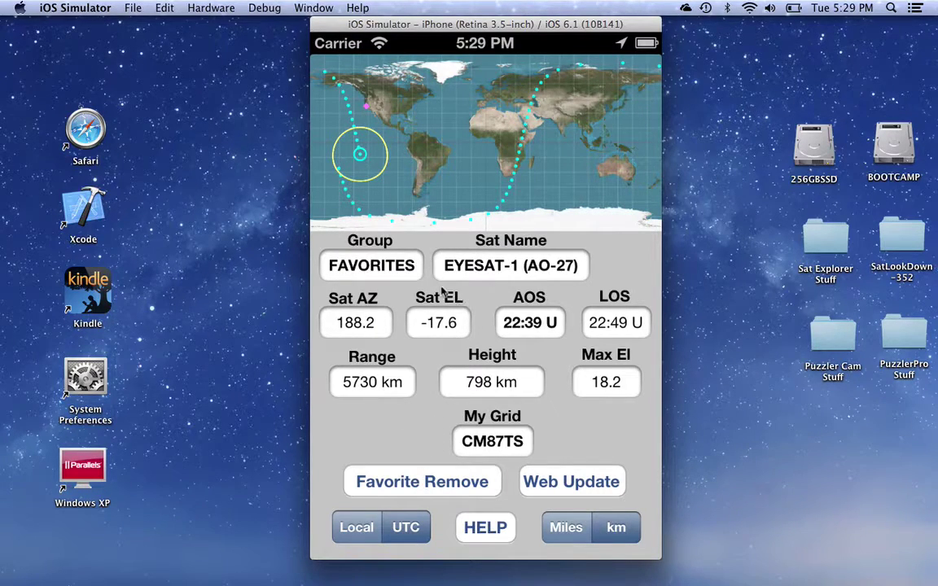
Show ISS (ZARYA), the only remaining favorite, at AOS 11:23 U, LOS 11:32 U, 416 km.
{"action": "left_click", "coordinate": [485, 267]}
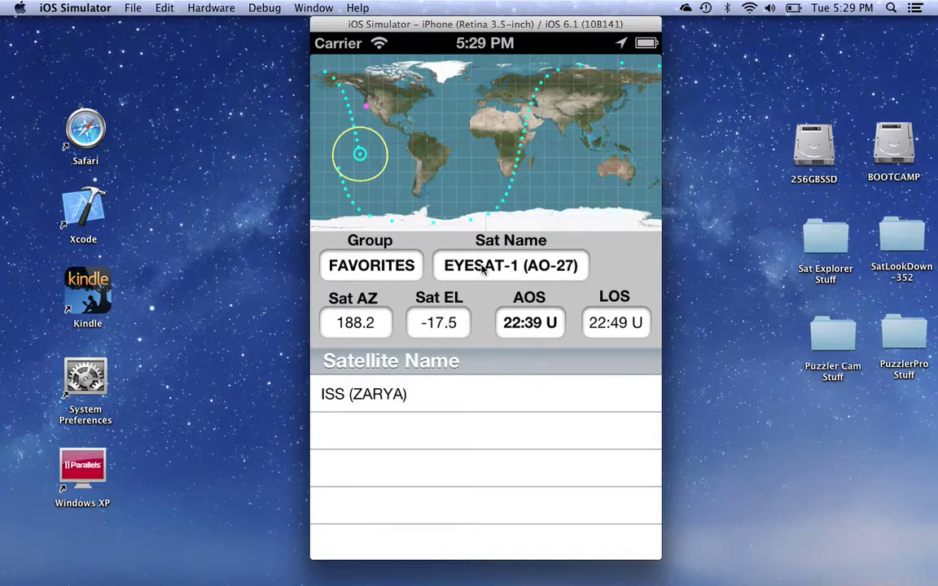
{"action": "left_click", "coordinate": [482, 269]}
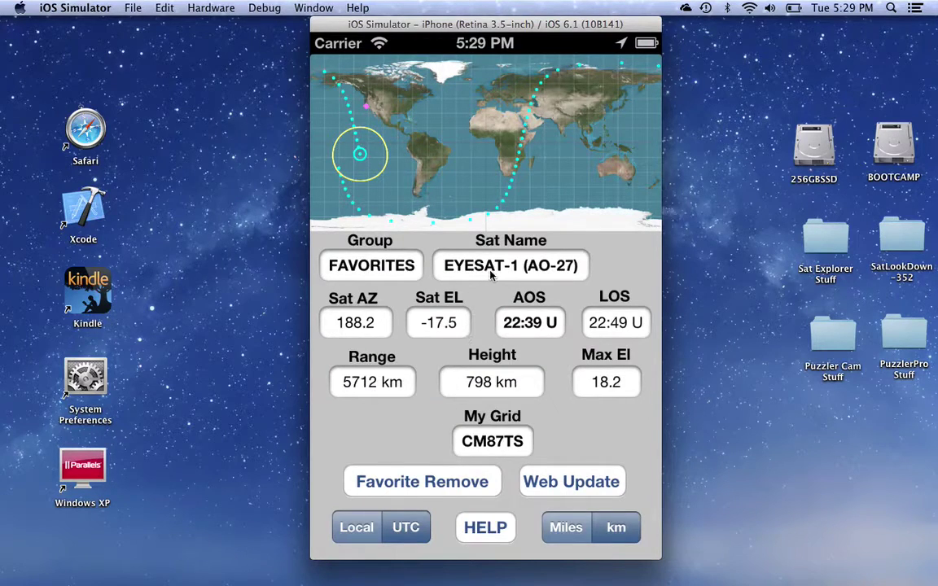
{"action": "left_click", "coordinate": [440, 244]}
{"action": "left_click", "coordinate": [373, 394]}
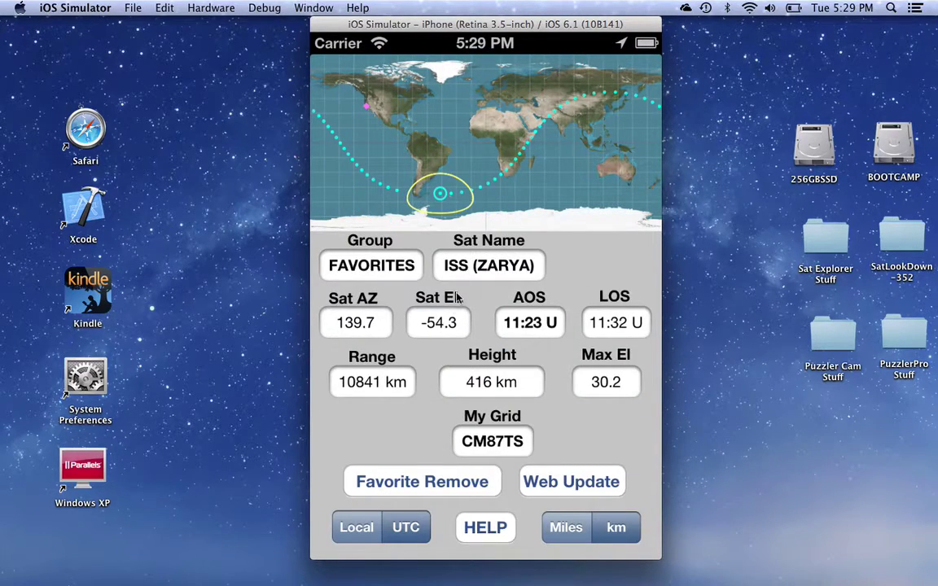
Unfavorite ISS (ZARYA), keep it in STATIONS, and display its upcoming pass table in UTC.
{"action": "left_click", "coordinate": [427, 480]}
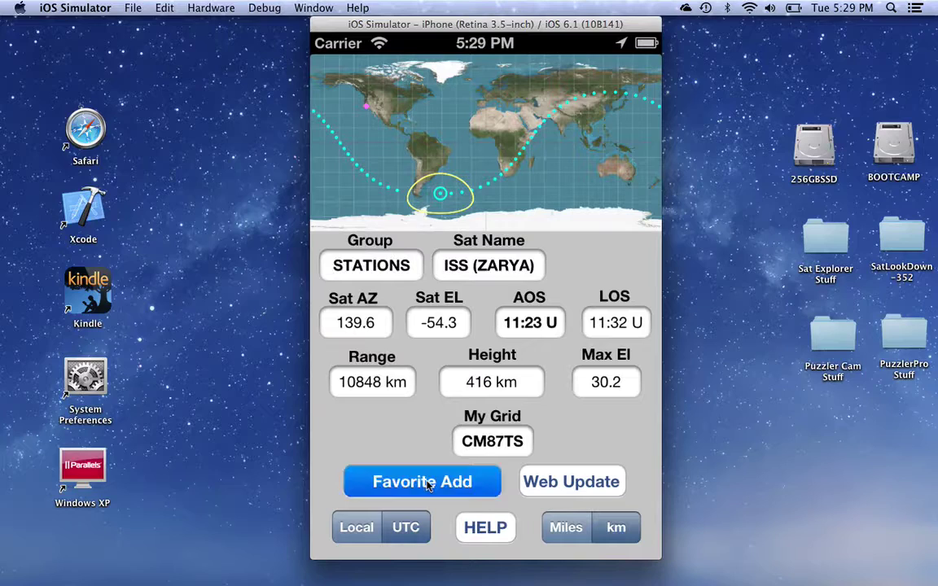
{"action": "left_click", "coordinate": [398, 269]}
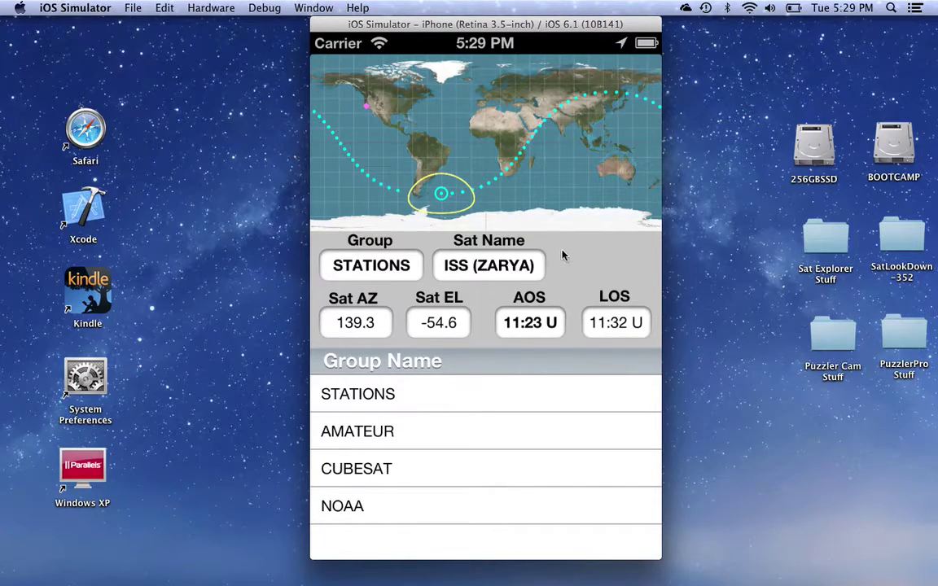
{"action": "left_click", "coordinate": [385, 270]}
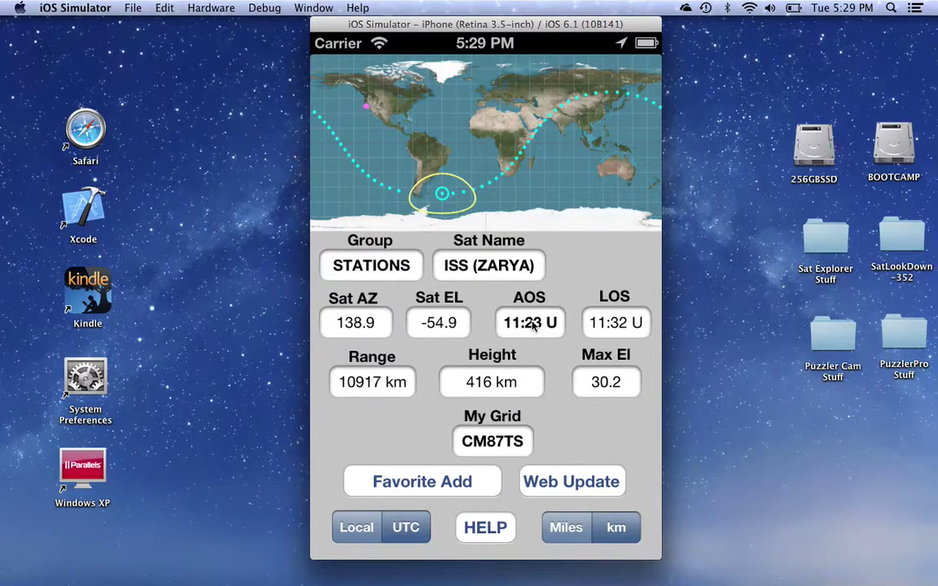
{"action": "left_click", "coordinate": [531, 323]}
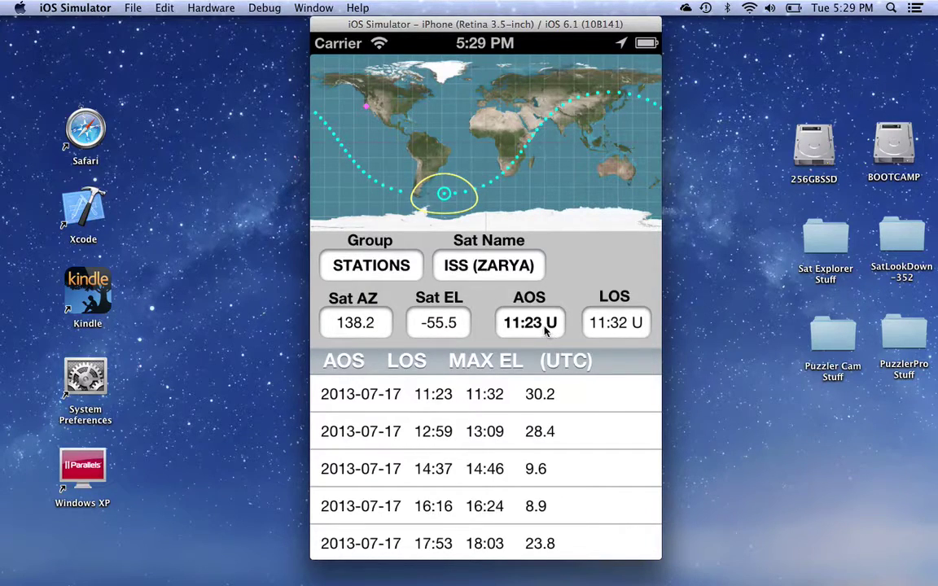
Switch pass times to Local and check the table's first pass, 06:23–06:32.
{"action": "left_click", "coordinate": [479, 324]}
{"action": "left_click", "coordinate": [346, 528]}
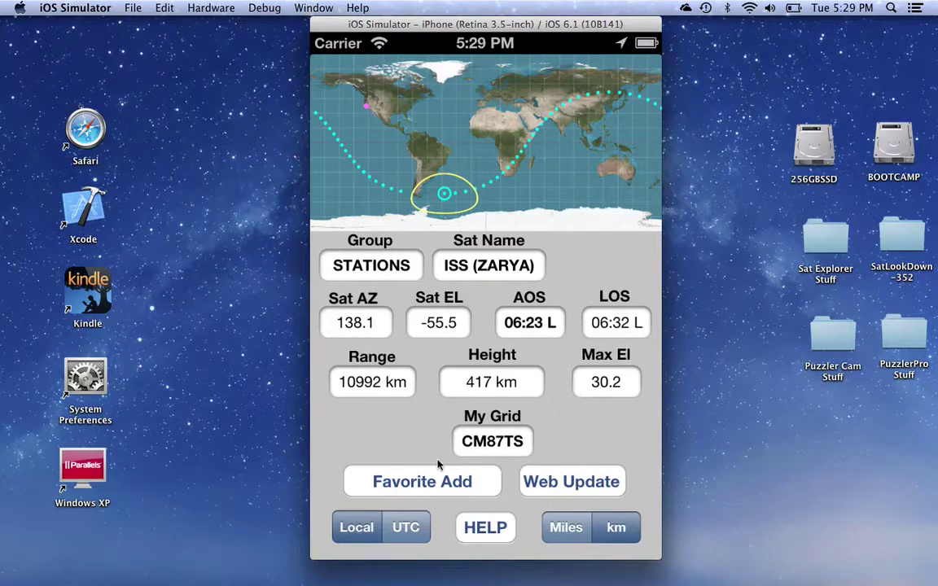
{"action": "left_click", "coordinate": [530, 323]}
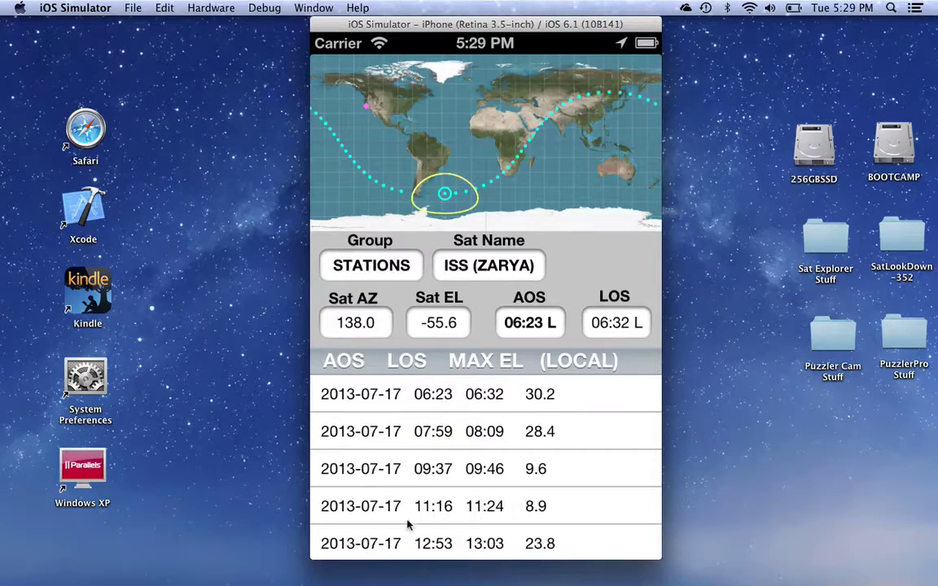
{"action": "left_click", "coordinate": [524, 325]}
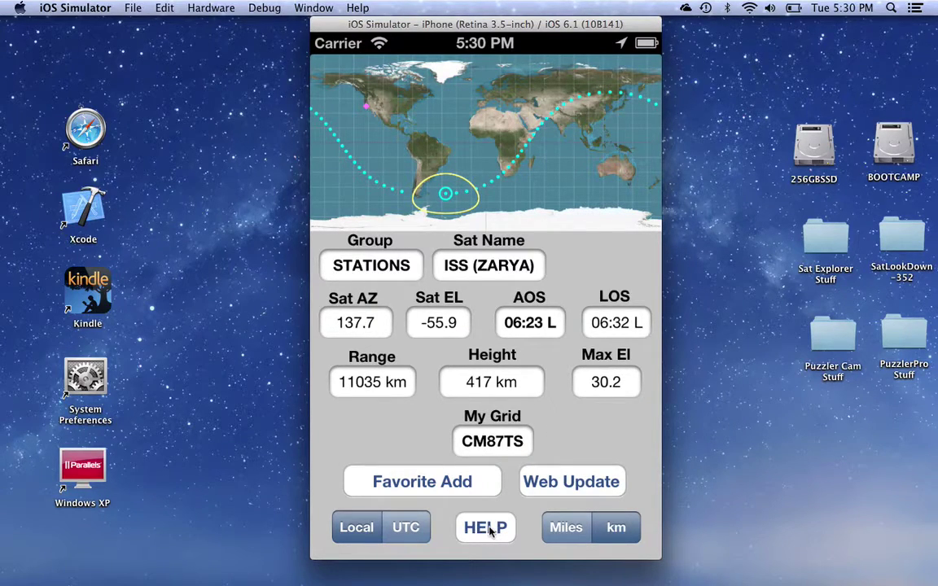
{"action": "left_click", "coordinate": [490, 529]}
{"action": "left_click_drag", "start_coordinate": [447, 358], "coordinate": [593, 485]}
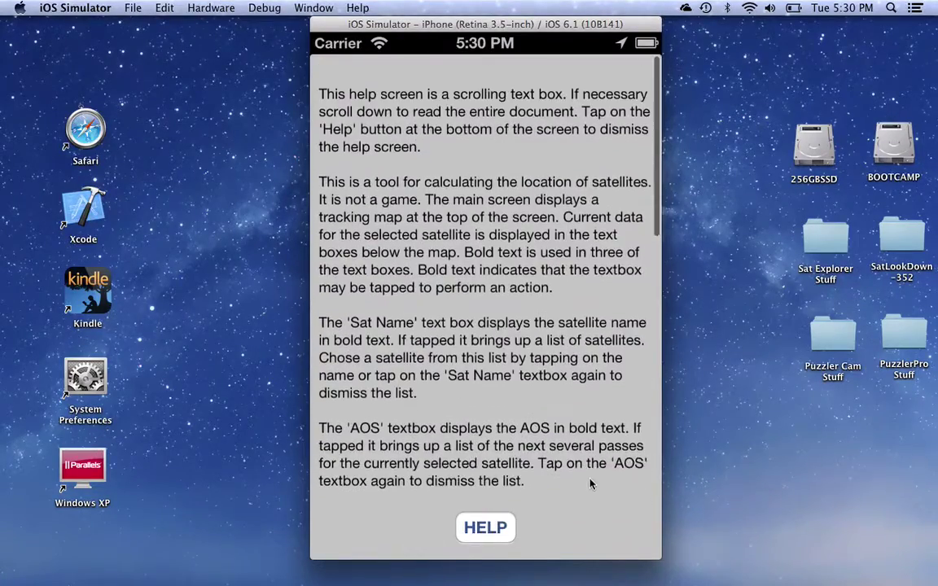
{"action": "left_click_drag", "start_coordinate": [593, 433], "coordinate": [573, 216]}
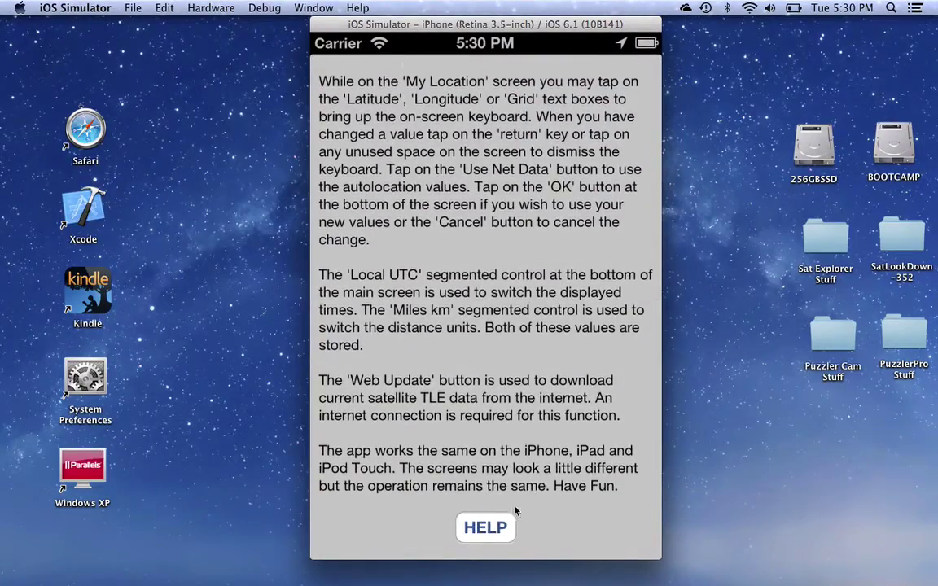
{"action": "left_click", "coordinate": [486, 530]}
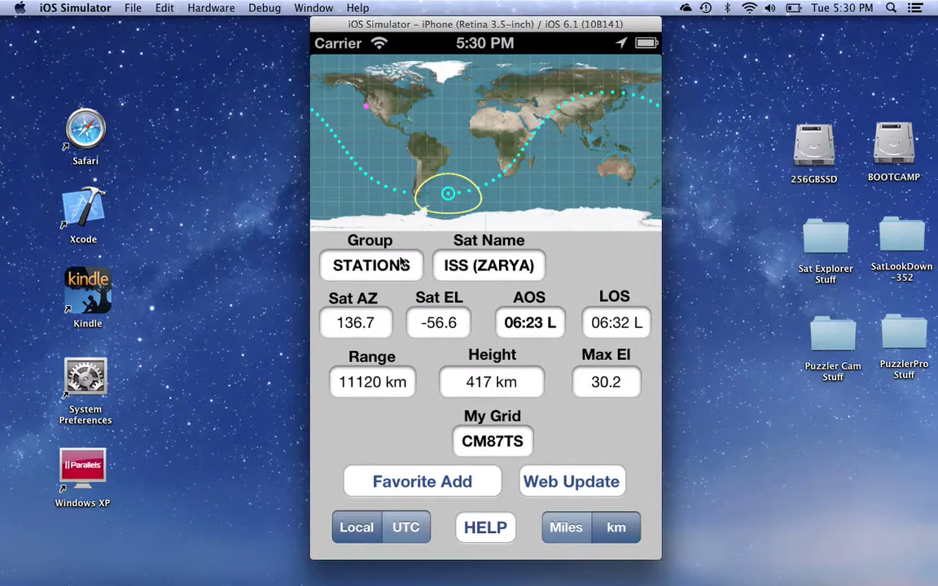
Download current TLE satellite data with Web Update.
{"action": "left_click", "coordinate": [575, 482]}
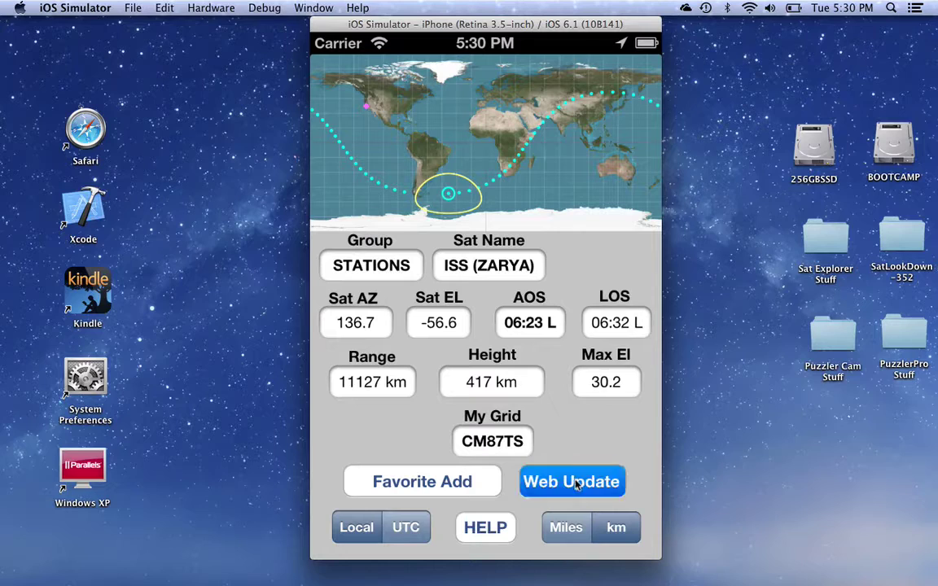